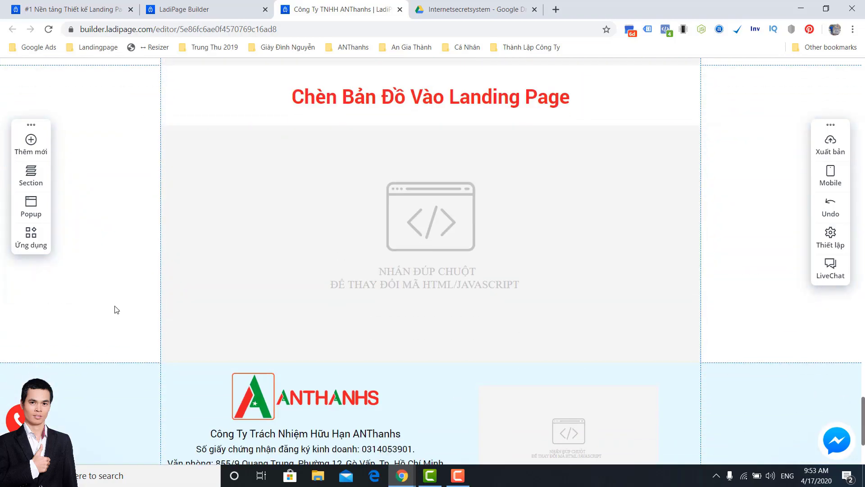
Add a new blank section between the map section and the footer.
left_click(426, 364)
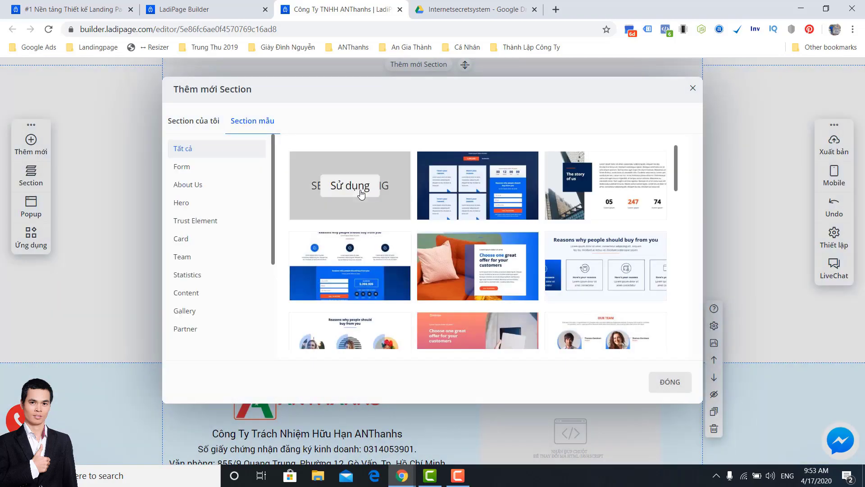
left_click(350, 185)
scroll(480, 217, "down", 2)
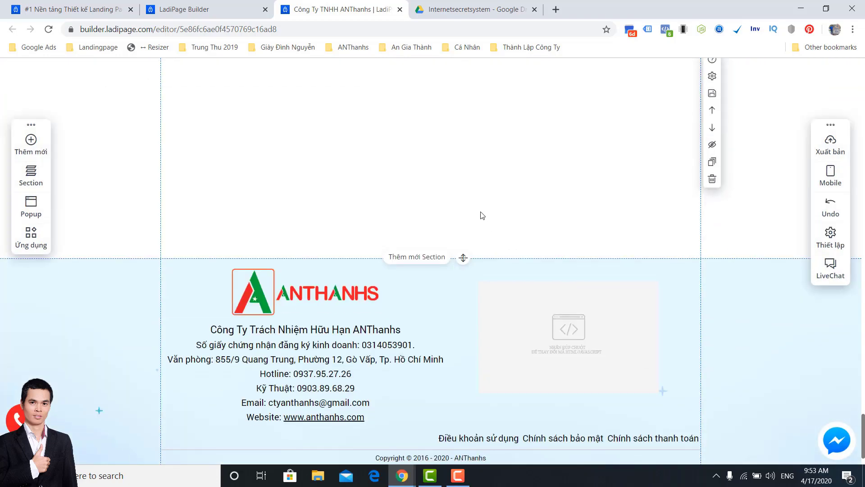
Add a box to the new section, enlarge it to fill the right-hand part, and position it just below the section's upper edge.
scroll(212, 265, "up", 3)
left_click(31, 143)
left_click(99, 335)
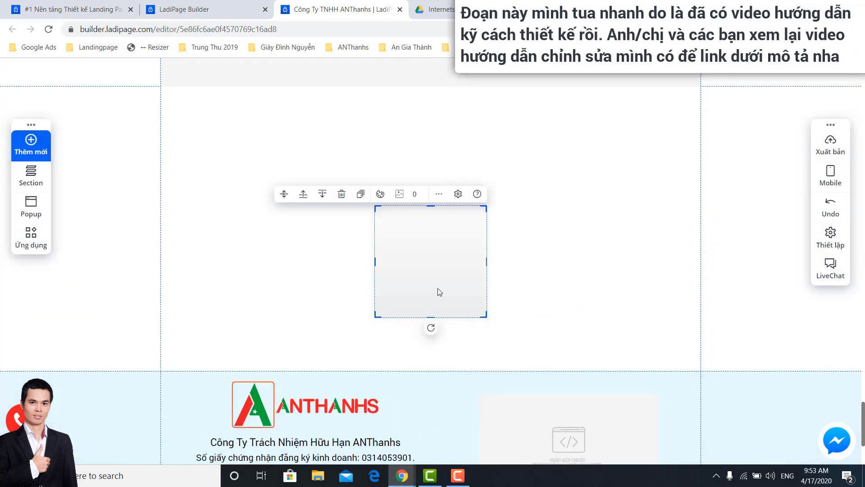
left_click_drag(437, 288, 637, 178)
left_click_drag(589, 228, 448, 359)
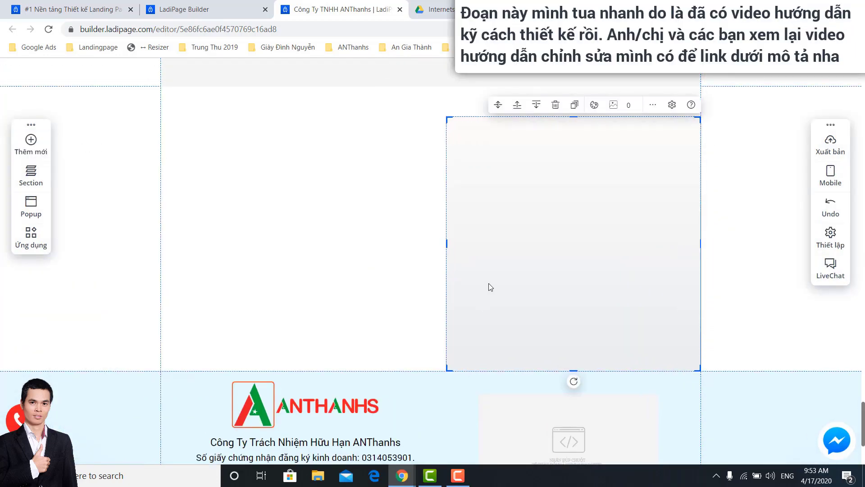
left_click_drag(488, 286, 489, 270)
Add a contact form on top of the box and widen it to nearly the box's full width.
left_click(159, 317)
left_click(31, 143)
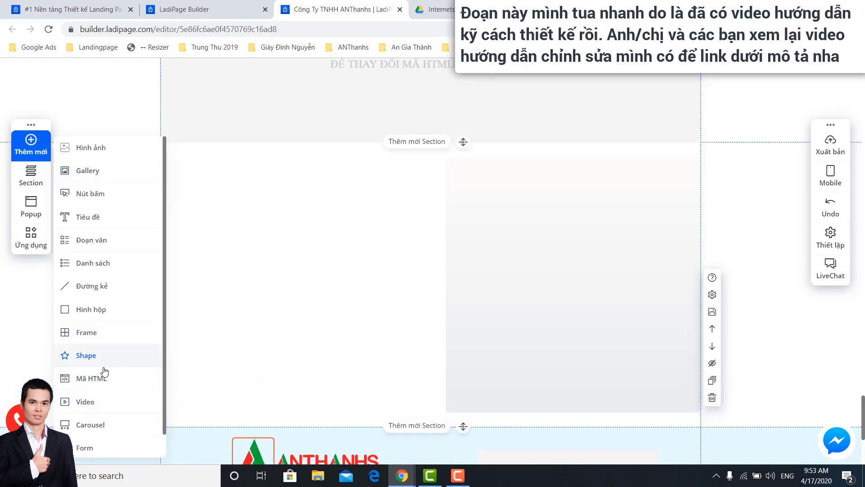
left_click(91, 448)
left_click_drag(435, 261, 558, 195)
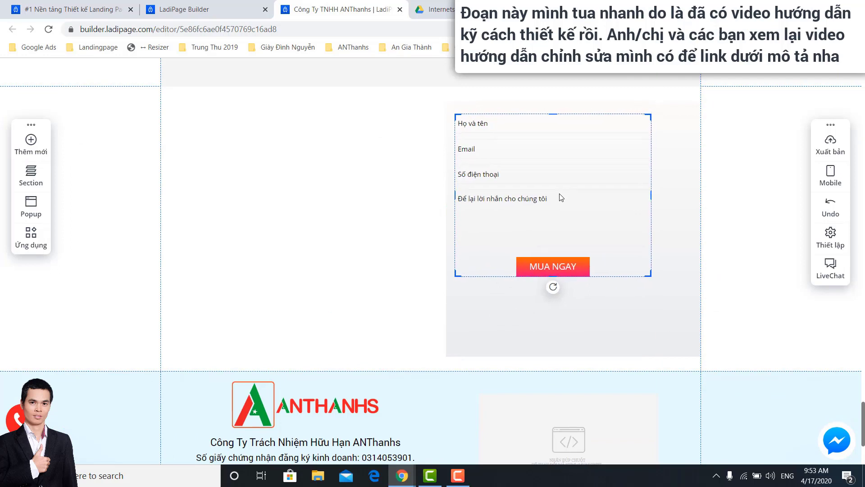
left_click_drag(649, 195, 694, 198)
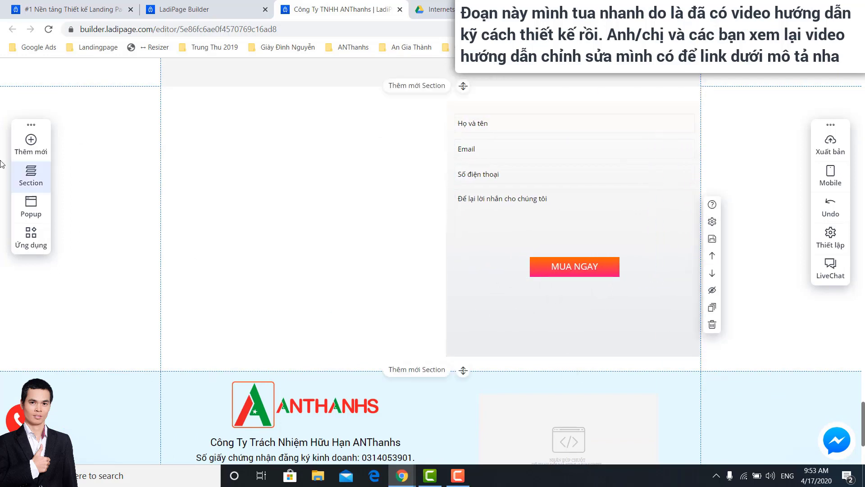
Add a headline reading "ĐĂNG KÝ MUA HÀNG" to the left of the form and widen its text frame.
left_click(30, 143)
left_click(93, 217)
left_click_drag(441, 269, 195, 129)
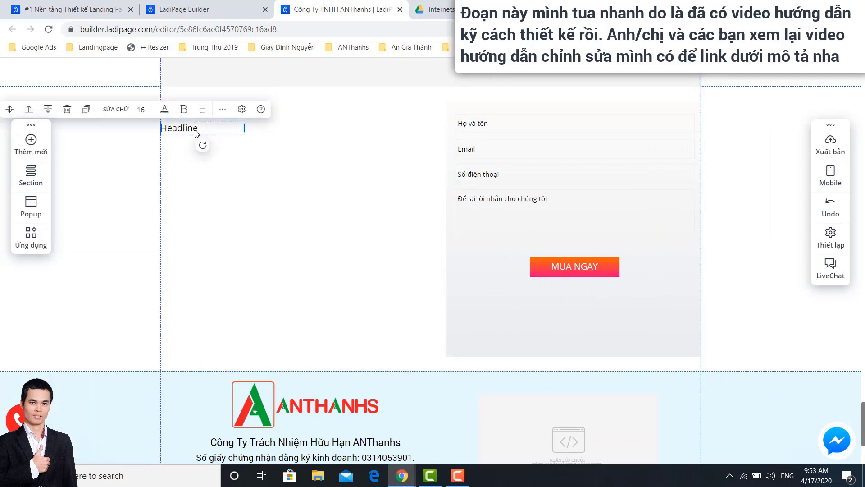
double_click(194, 129)
type("ĐĂNG KÝ MUA ")
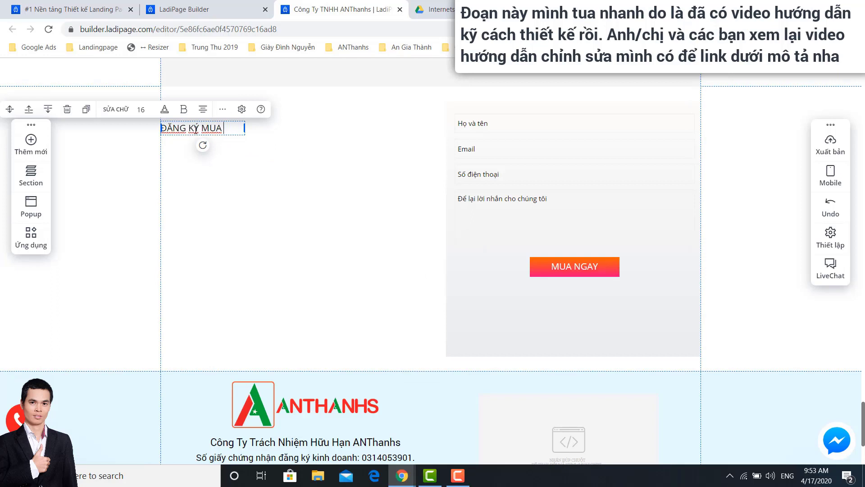
type("HÀNG")
left_click_drag(244, 140, 368, 136)
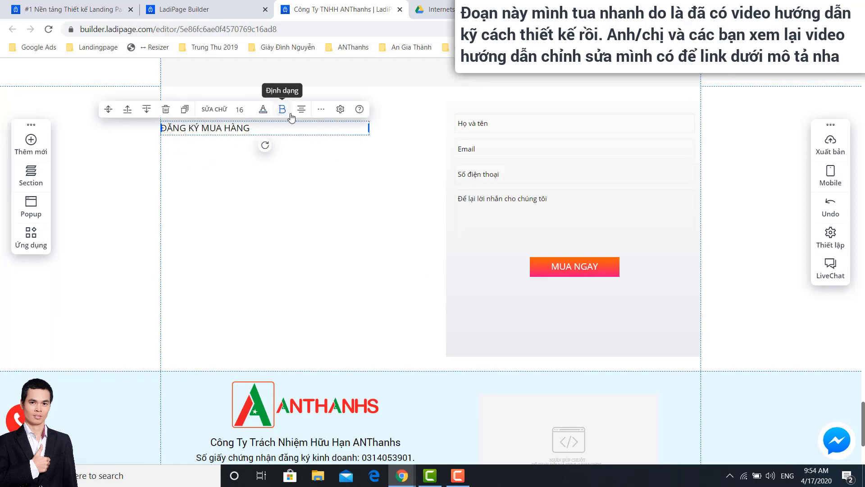
Make the "ĐĂNG KÝ MUA HÀNG" headline bold and set its font to Roboto.
left_click(282, 109)
left_click(271, 131)
left_click(340, 109)
left_click(506, 340)
scroll(478, 324, "down", 2)
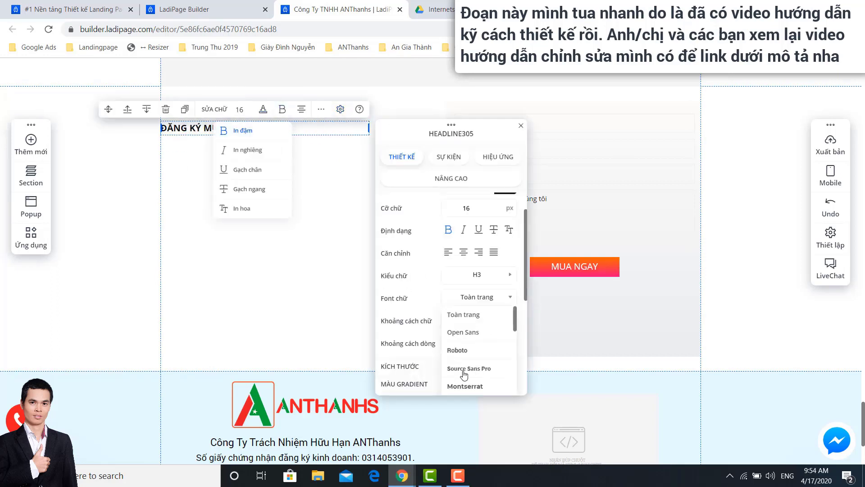
left_click(464, 329)
left_click(246, 245)
left_click(322, 134)
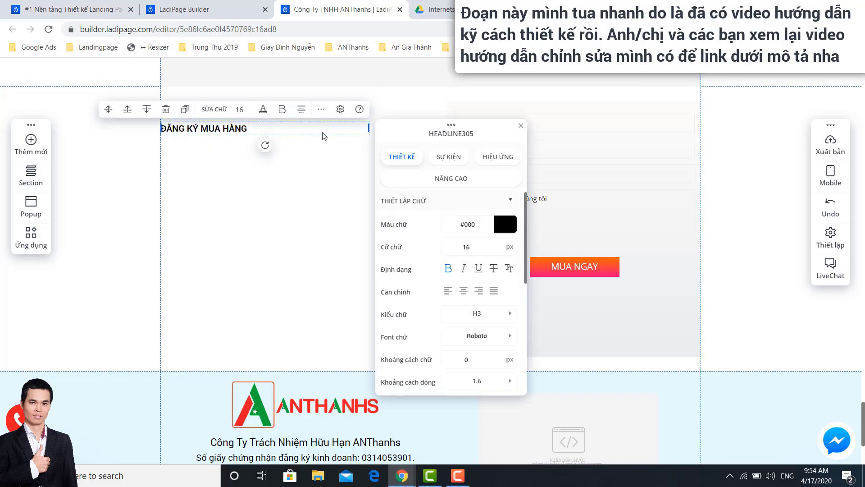
Set the headline's font size to 35 and its colour to the saved red, rgba(237, 27, 36, 1.0).
left_click(240, 109)
type("35")
left_click(263, 109)
left_click(416, 244)
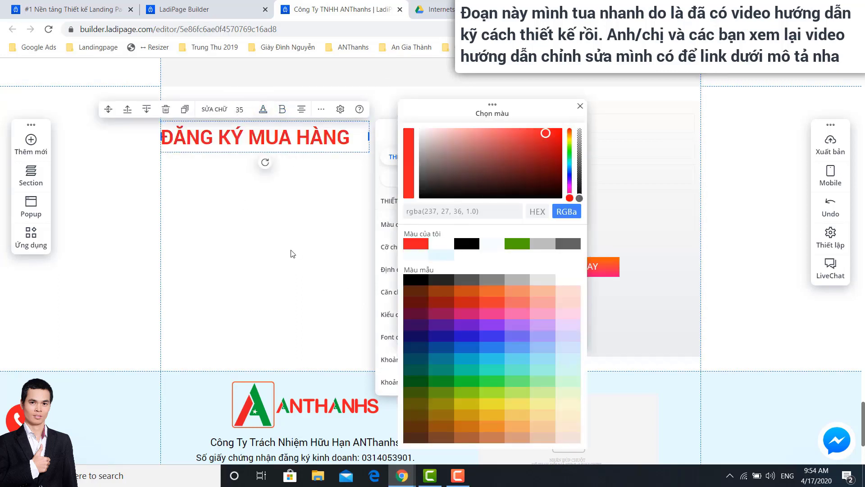
left_click(293, 254)
key("Escape")
left_click(22, 143)
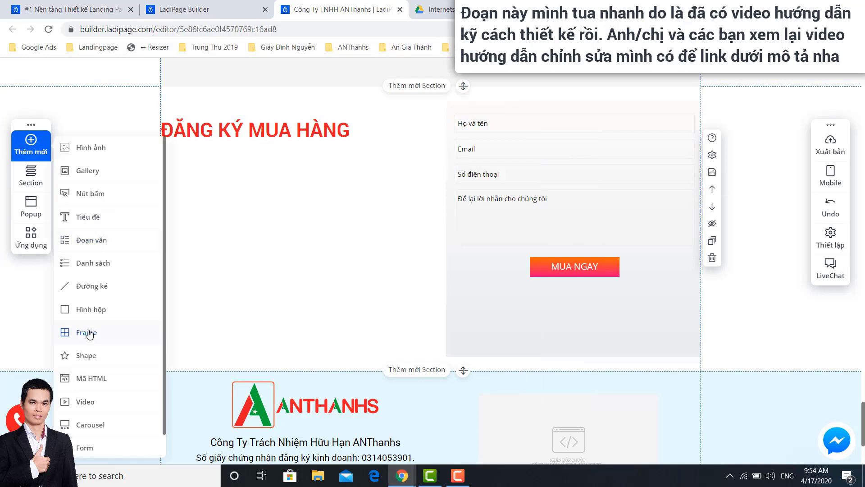
left_click(83, 216)
key("Delete")
Add a paragraph below the headline reading "Vui lòng điền đầy đủ thông tin vào form để đặt hàng".
left_click(43, 151)
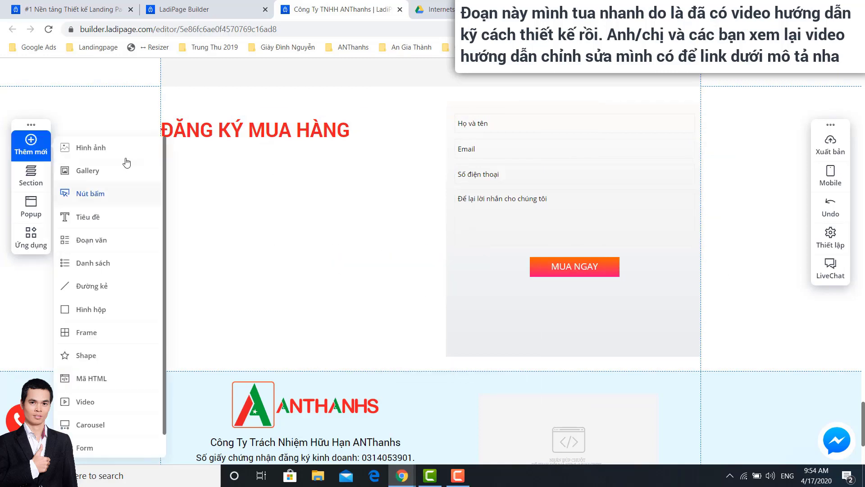
left_click(101, 240)
left_click_drag(375, 273, 237, 168)
double_click(238, 169)
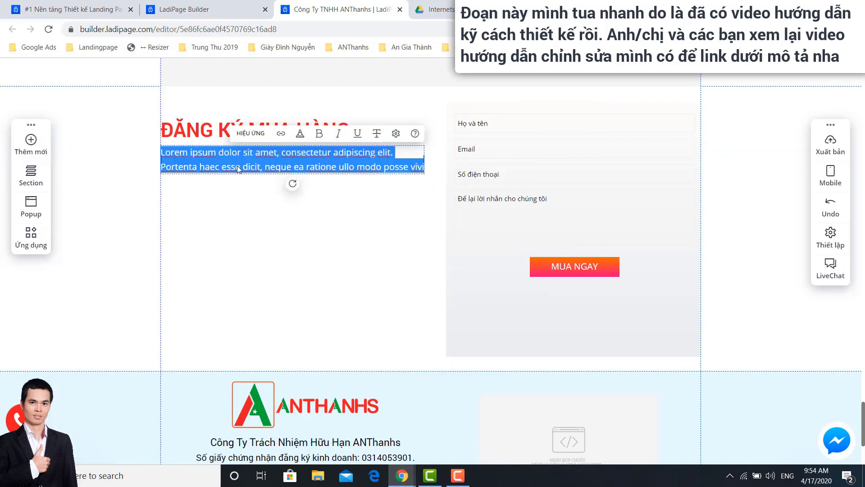
type("VUI O")
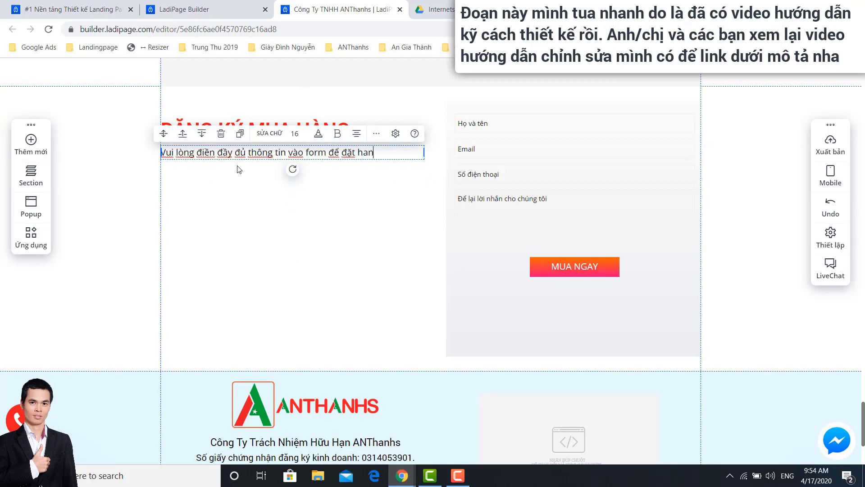
type("gf")
left_click(250, 182)
Set the font of the paragraph below the headline to Roboto.
left_click(288, 153)
left_click(396, 134)
left_click(484, 314)
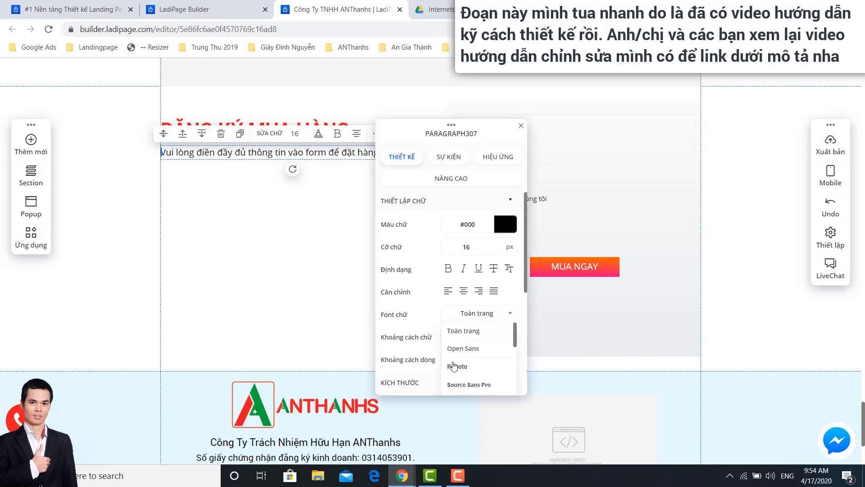
left_click(454, 366)
left_click(200, 259)
left_click(521, 126)
Shorten the background box to end just below the form, and delete the form's message field.
left_click(569, 239)
left_click(586, 353)
left_click_drag(573, 356, 571, 294)
left_click(572, 271)
left_click(536, 188)
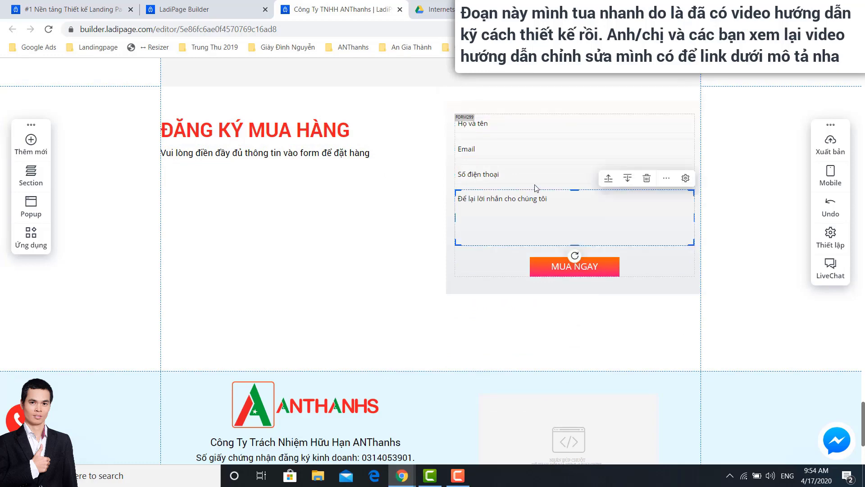
left_click(646, 178)
Add an address field (Địa chỉ) to the form below the phone number field.
left_click(502, 189)
left_click(569, 102)
left_click(408, 235)
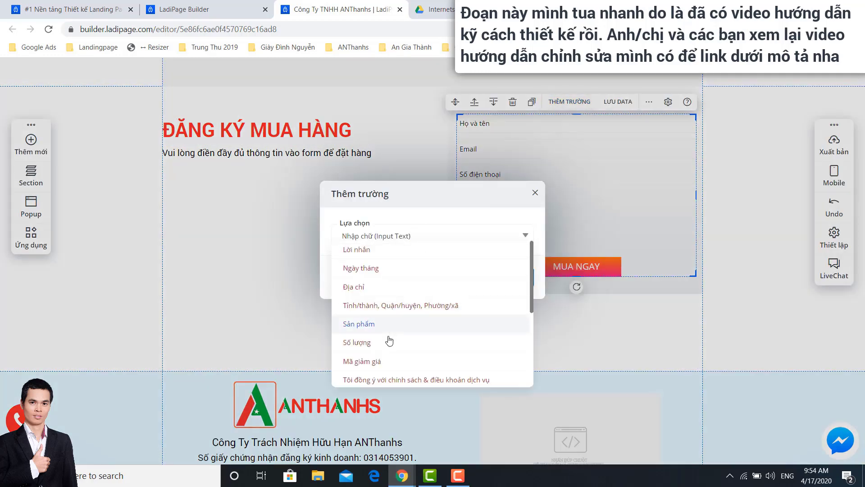
scroll(389, 341, "down", 1)
scroll(386, 303, "up", 1)
left_click(382, 251)
left_click(505, 283)
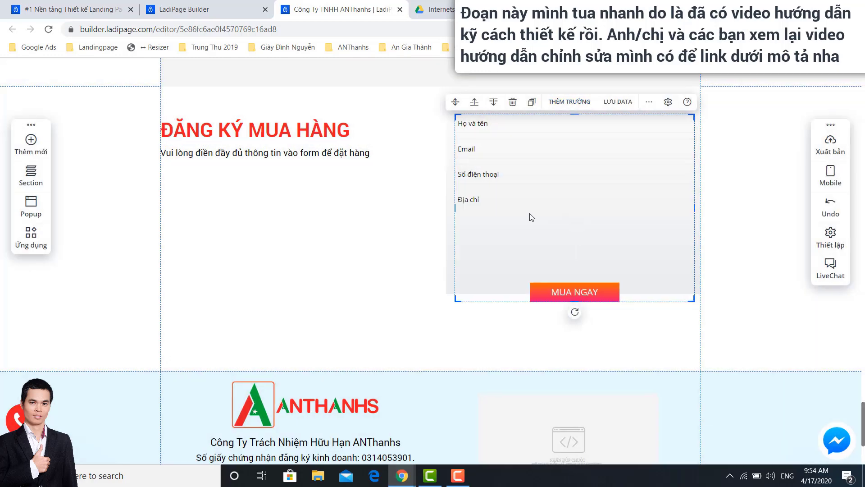
Move the MUA NGAY button directly below the address field and widen it to the form's full width.
left_click(564, 295)
left_click_drag(564, 298, 494, 230)
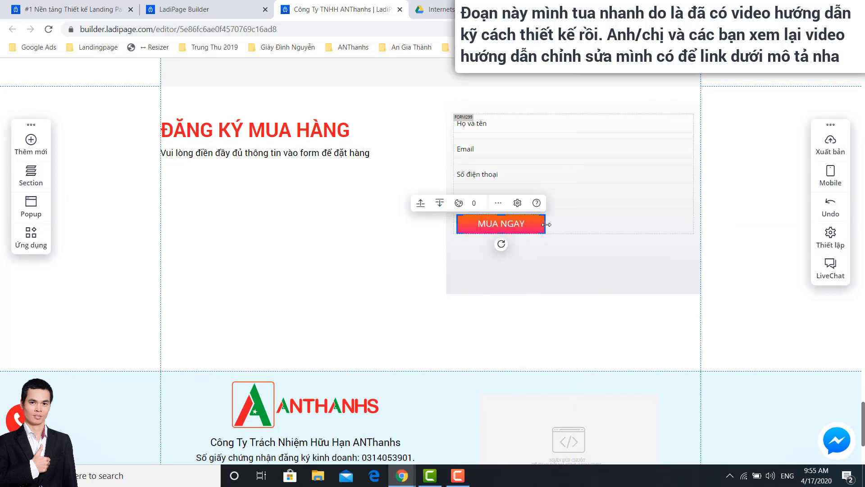
left_click_drag(547, 224, 697, 225)
left_click(532, 228)
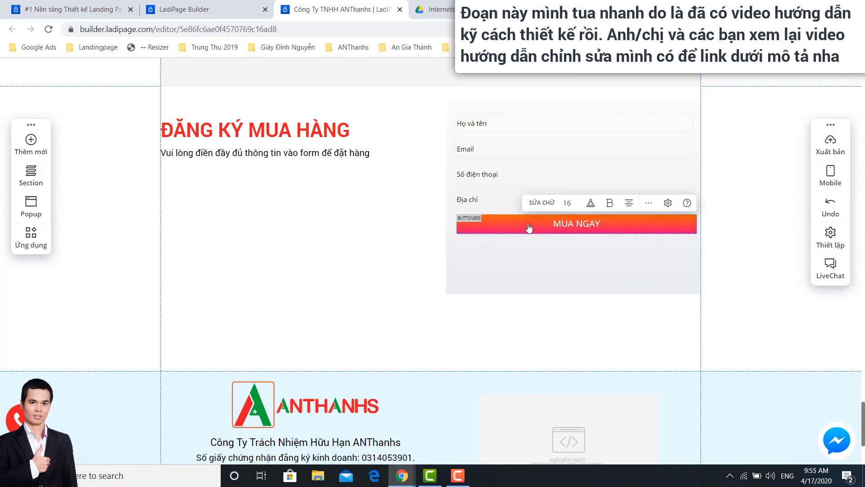
Make the MUA NGAY button's text bold.
left_click(556, 253)
left_click(556, 227)
left_click(488, 231)
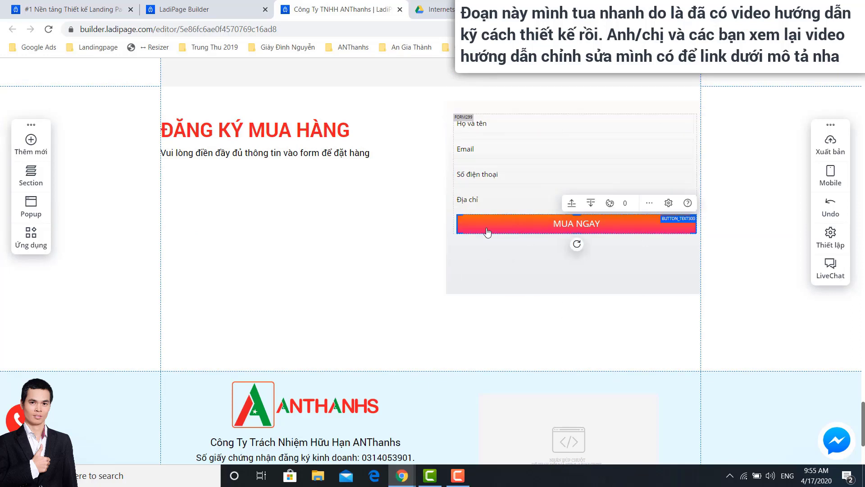
left_click(486, 232)
left_click(590, 203)
left_click(604, 204)
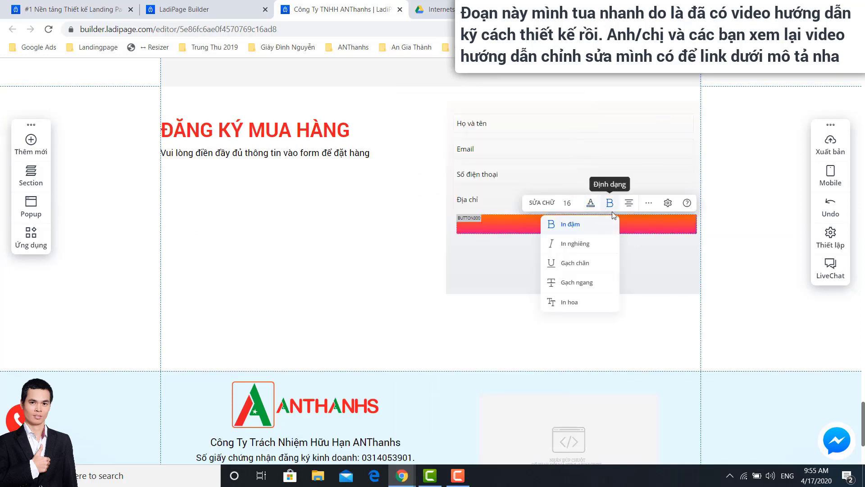
left_click(637, 257)
Change the MUA NGAY button's background to solid red.
left_click(541, 228)
left_click(541, 228)
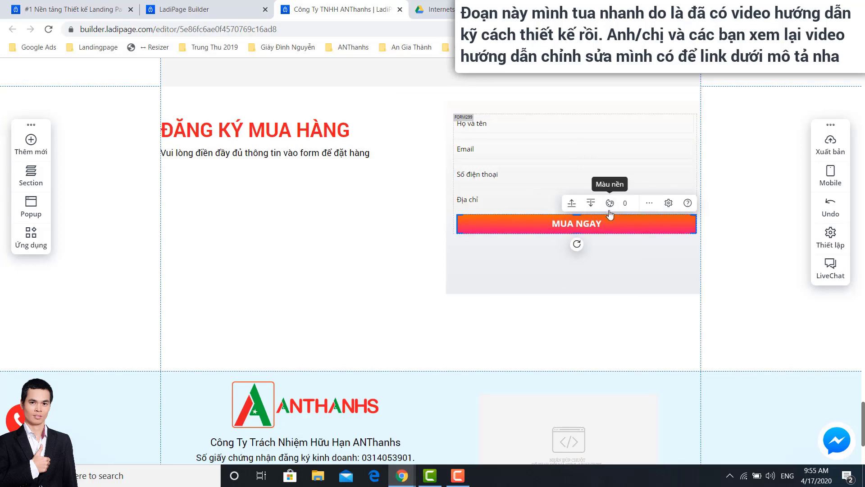
left_click(610, 202)
left_click(415, 290)
left_click(479, 225)
left_click(479, 225)
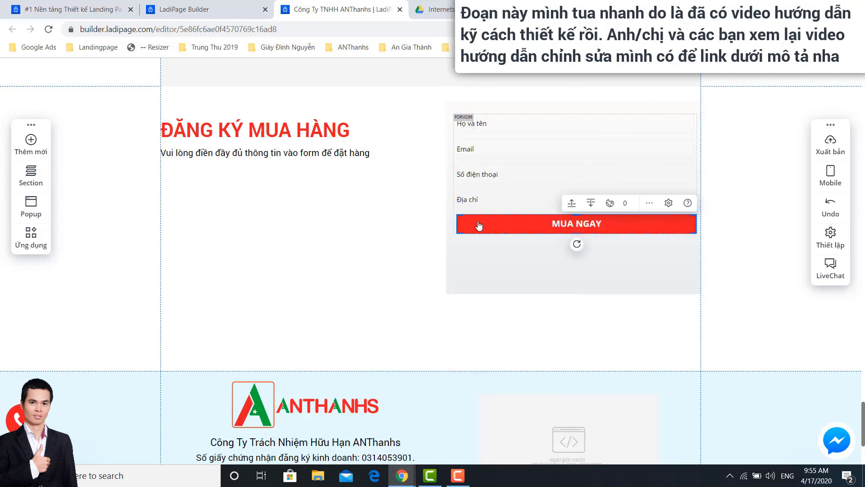
Shorten the background box to just below the MUA NGAY button and reduce the section's height to match.
left_click(577, 259)
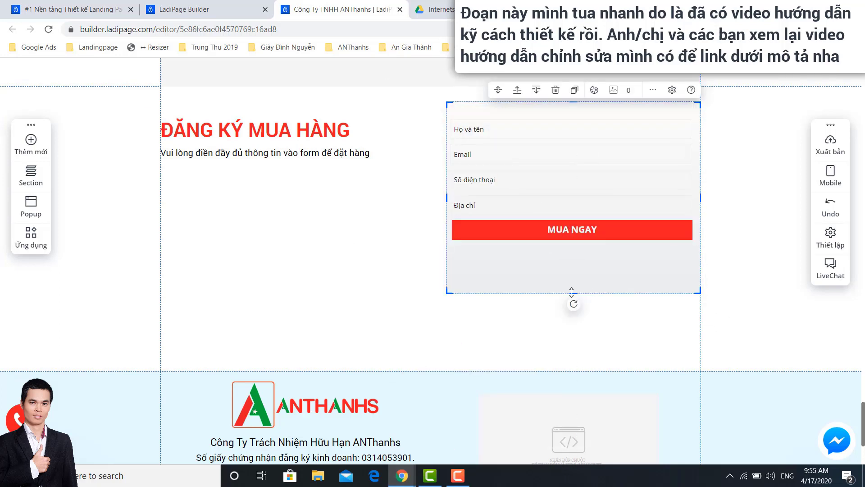
left_click_drag(571, 291, 572, 256)
left_click(483, 299)
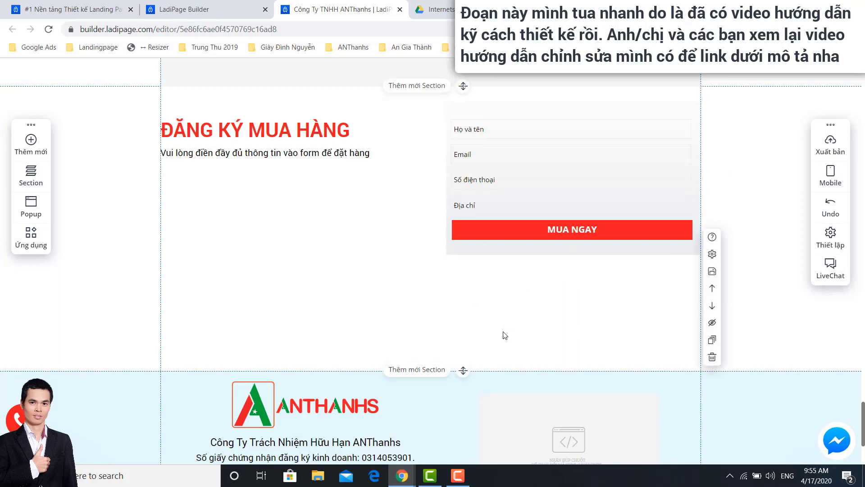
left_click_drag(467, 370, 473, 268)
scroll(379, 253, "up", 1)
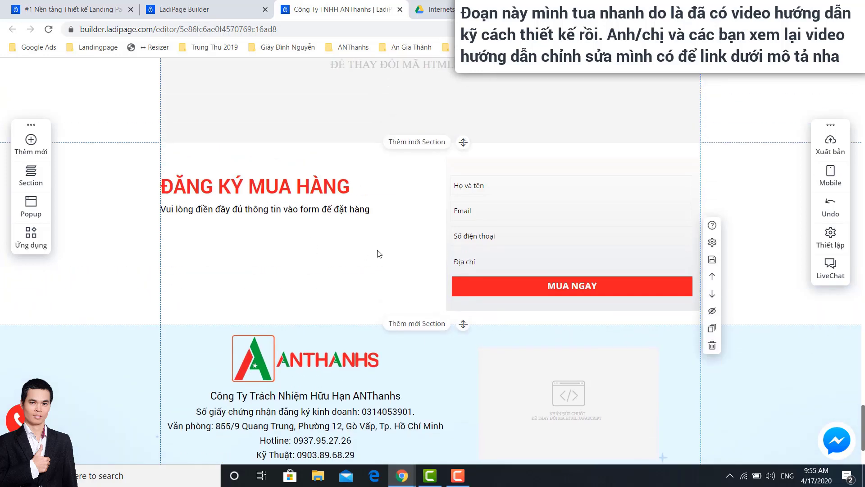
Nudge the paragraph up towards the headline and align the MUA NGAY button's left edge with the form.
left_click_drag(271, 210, 270, 202)
left_click(578, 286)
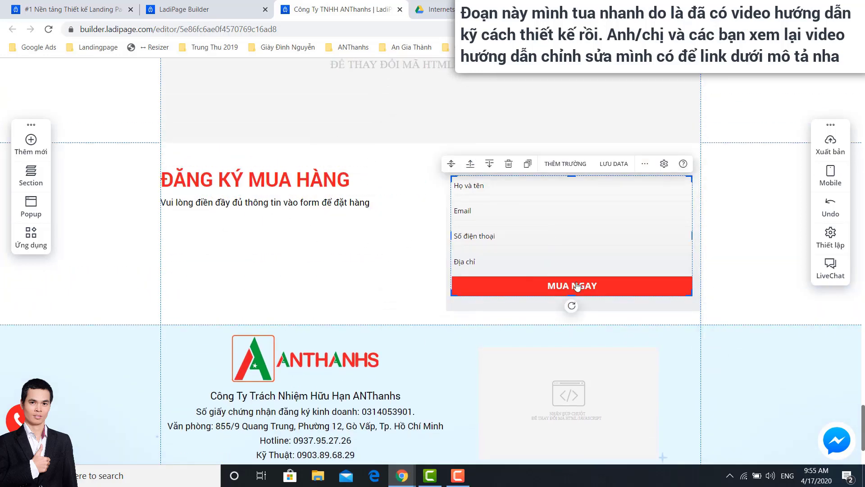
left_click(477, 291)
left_click_drag(452, 287, 451, 287)
left_click(739, 225)
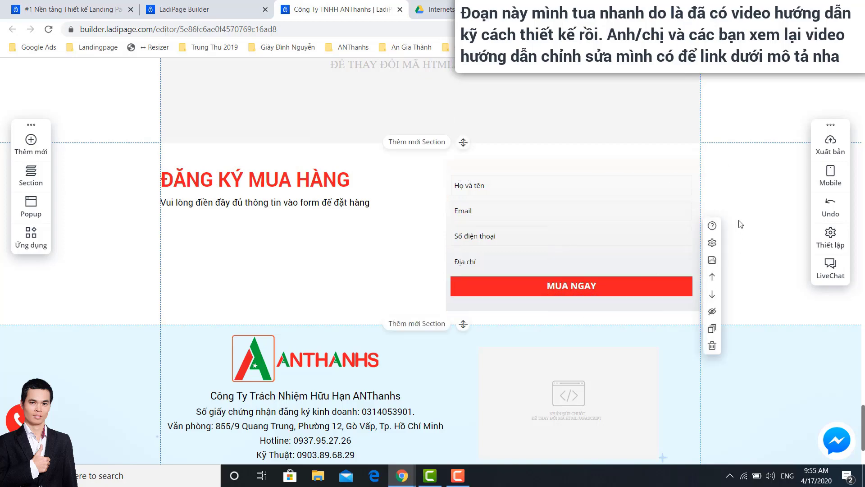
Switch the page editor to the mobile layout and go to the order registration section.
left_click(831, 173)
scroll(430, 261, "down", 15)
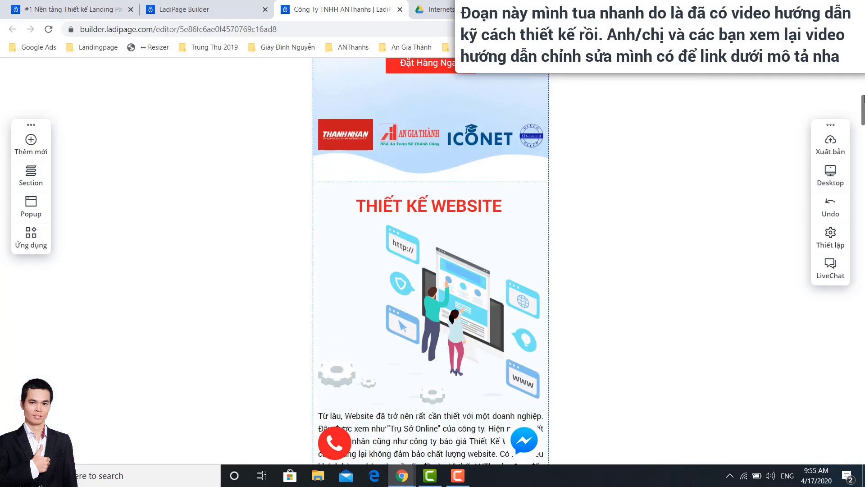
left_click_drag(864, 367, 864, 436)
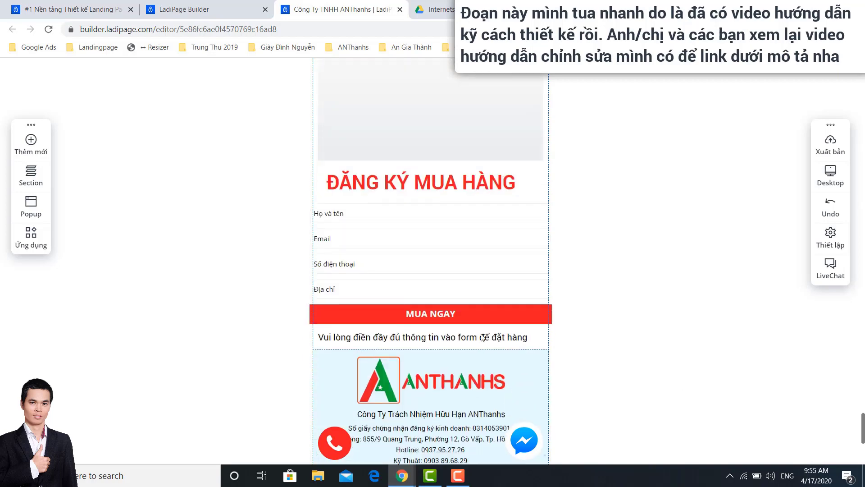
Move the contact form and the headline outside the mobile canvas and shift the grey background box down the section.
left_click(415, 271)
left_click_drag(415, 270, 112, 239)
left_click_drag(421, 181, 157, 97)
left_click_drag(459, 136, 457, 293)
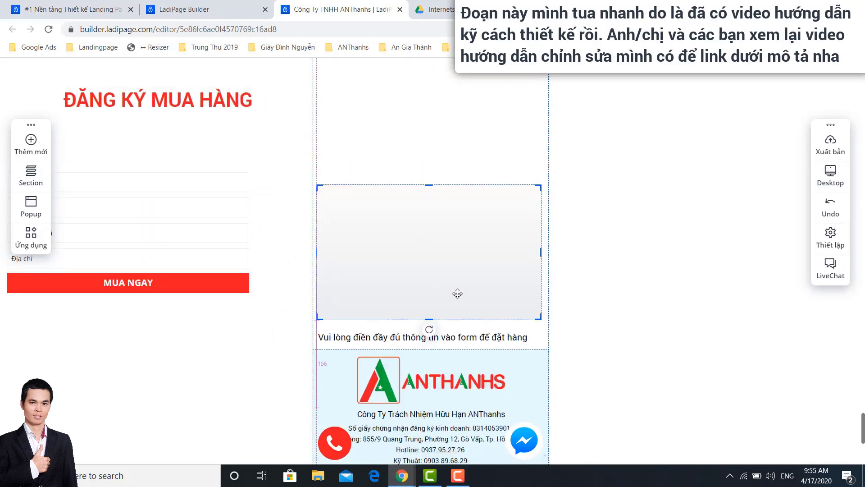
Place the ĐĂNG KÝ MUA HÀNG headline at the top of the section with the paragraph directly beneath it.
scroll(391, 228, "up", 2)
left_click_drag(189, 197, 451, 136)
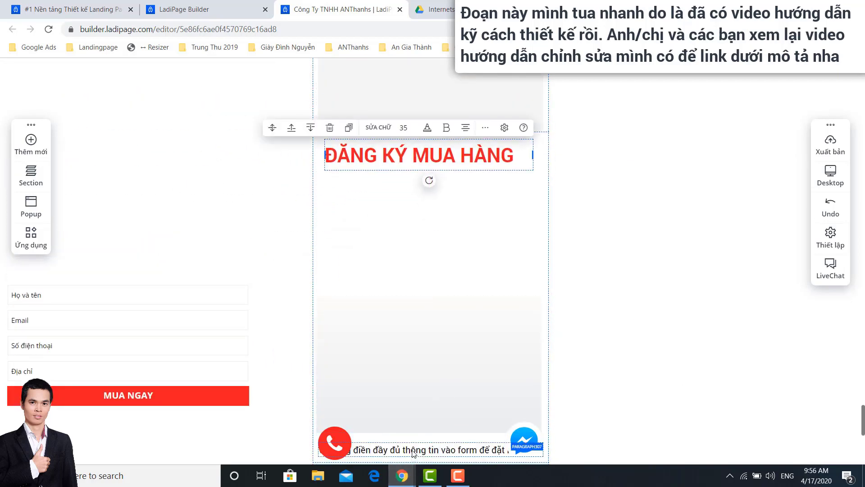
left_click_drag(411, 451, 377, 176)
Centre-align the text of the paragraph and the headline.
left_click(479, 176)
left_click(466, 159)
left_click(429, 199)
left_click(452, 162)
left_click(466, 128)
left_click(429, 167)
left_click(383, 209)
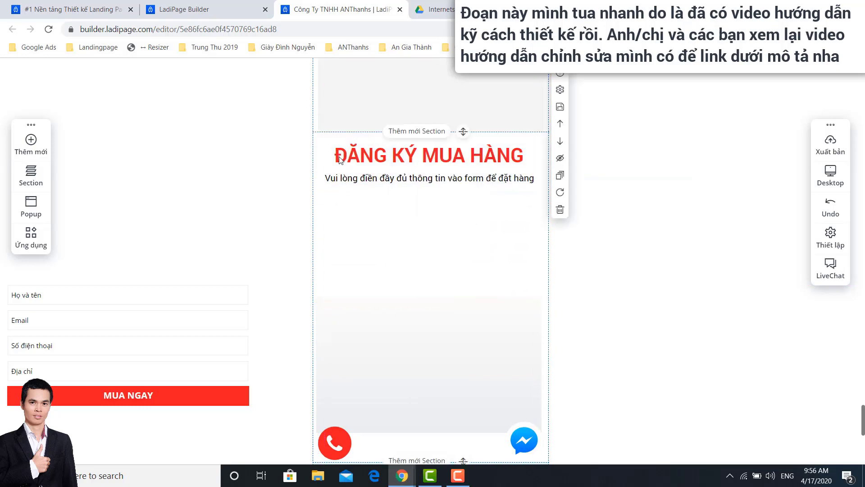
Fine-tune the headline's horizontal position so it sits centred above the paragraph.
left_click(340, 161)
left_click_drag(325, 157, 334, 158)
key("Left")
key("Left")
key("Left")
key("Left")
key("Left")
key("Left")
key("Left")
key("Left")
left_click(404, 215)
Move the grey background box up beneath the paragraph and nudge the text above it into line.
left_click_drag(382, 354, 382, 274)
left_click_drag(439, 348, 439, 333)
left_click_drag(542, 331, 536, 328)
left_click(516, 358)
left_click_drag(394, 192, 404, 163)
left_click_drag(404, 174, 406, 175)
Move the contact form onto the grey background box, narrow it to fit the box's width and centre it.
left_click_drag(176, 341, 487, 264)
left_click_drag(560, 272, 506, 269)
left_click_drag(429, 275, 453, 272)
left_click(422, 393)
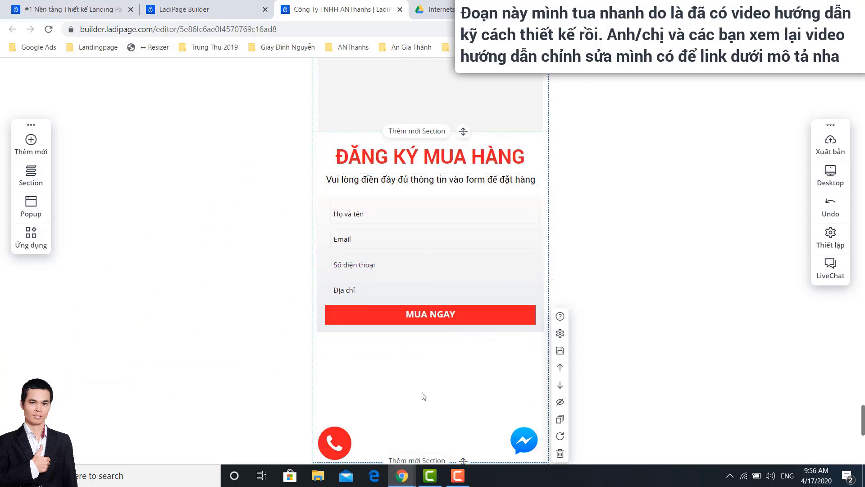
Reduce the order registration section's height so it ends just below the background box.
scroll(423, 396, "down", 3)
left_click_drag(463, 349, 463, 223)
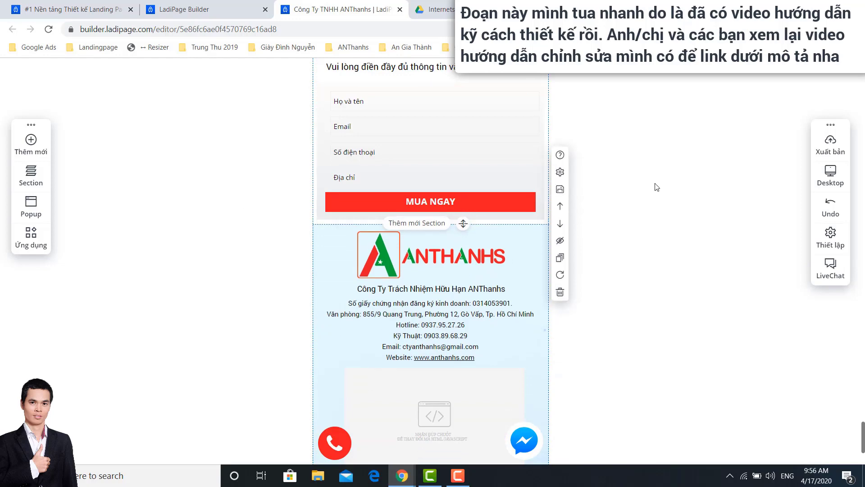
scroll(657, 187, "up", 3)
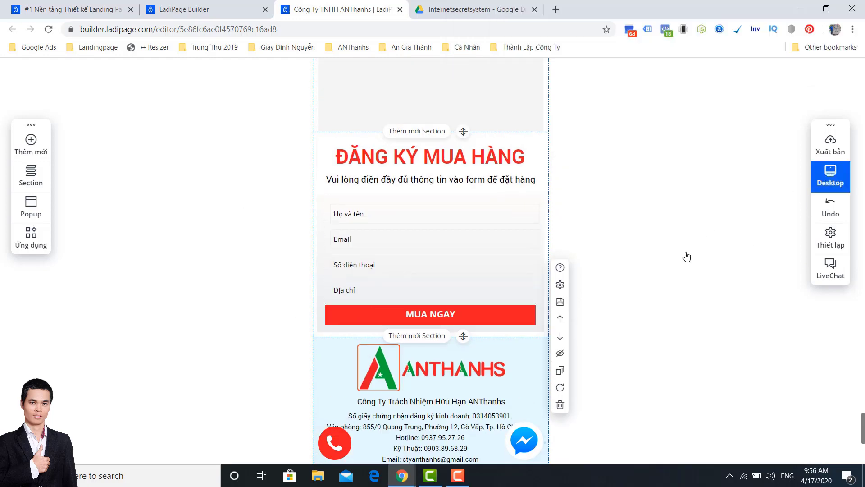
Switch the editor back to the desktop layout and review the order registration section near the page's end.
scroll(690, 226, "down", 15)
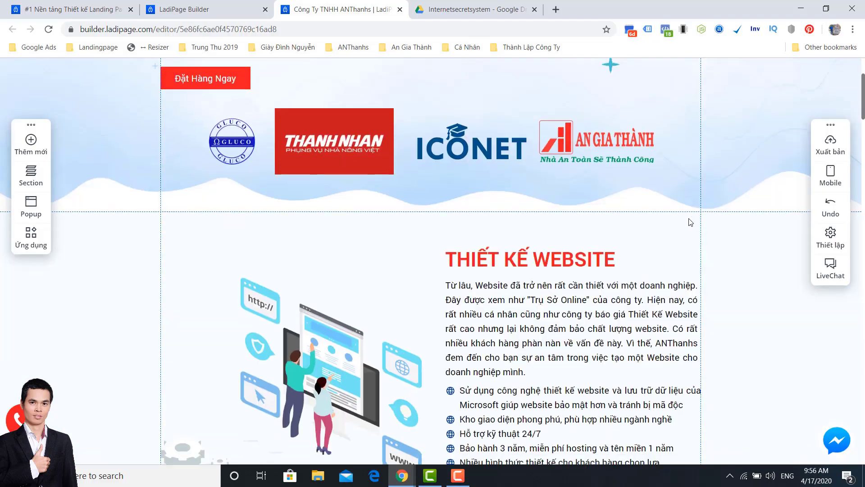
scroll(691, 221, "down", 20)
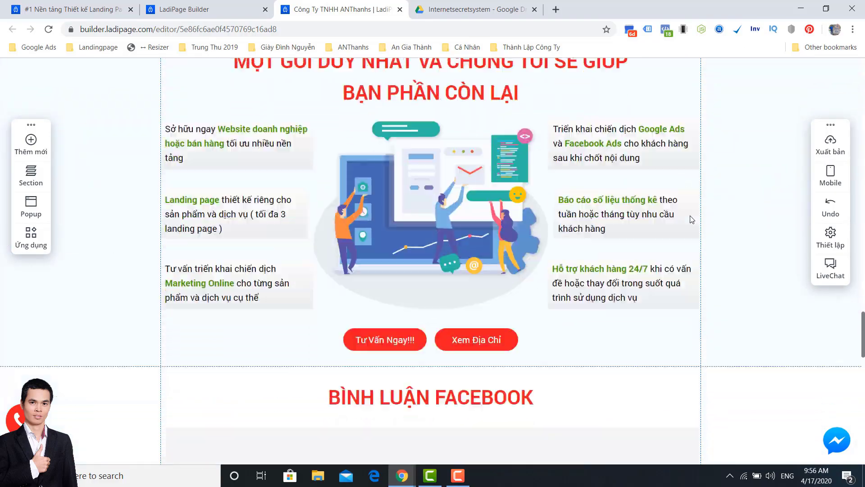
scroll(692, 217, "down", 5)
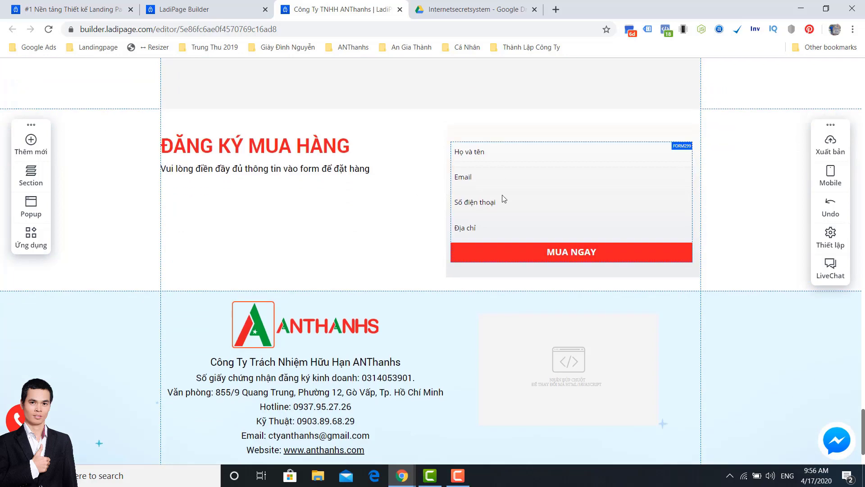
Switch to the LadiPage dashboard's integrations and start a new form configuration named "hướng dẫn landing page".
left_click(196, 11)
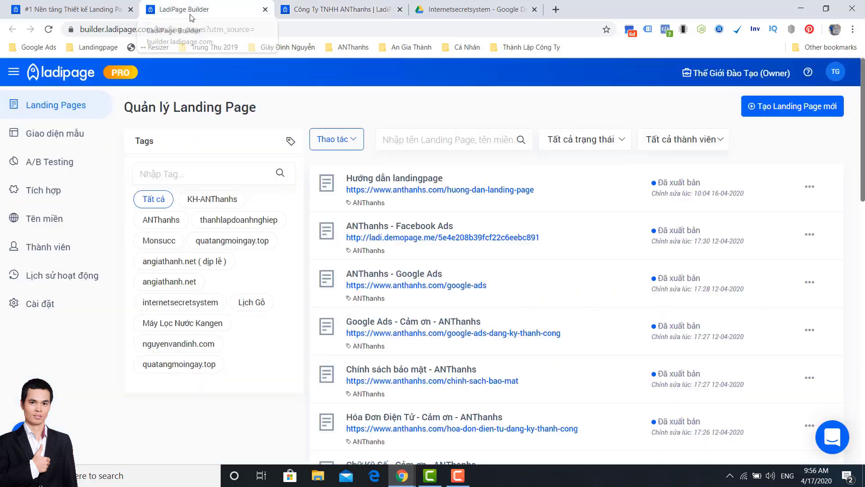
left_click(43, 191)
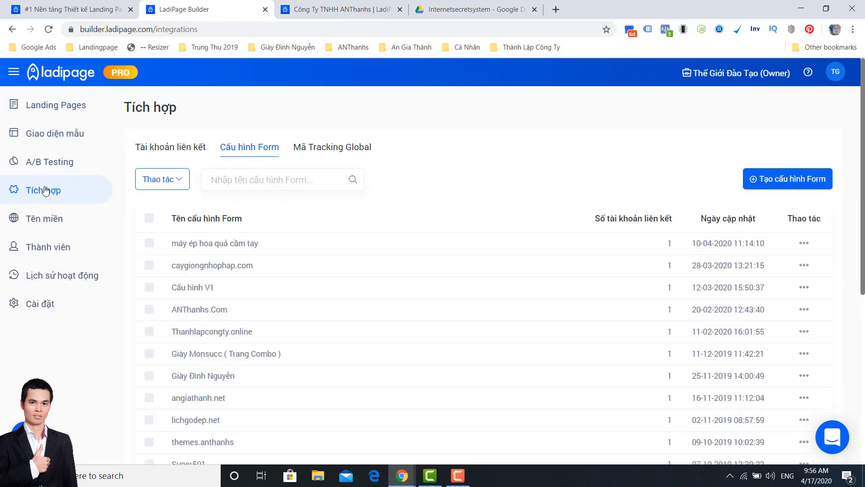
left_click(794, 185)
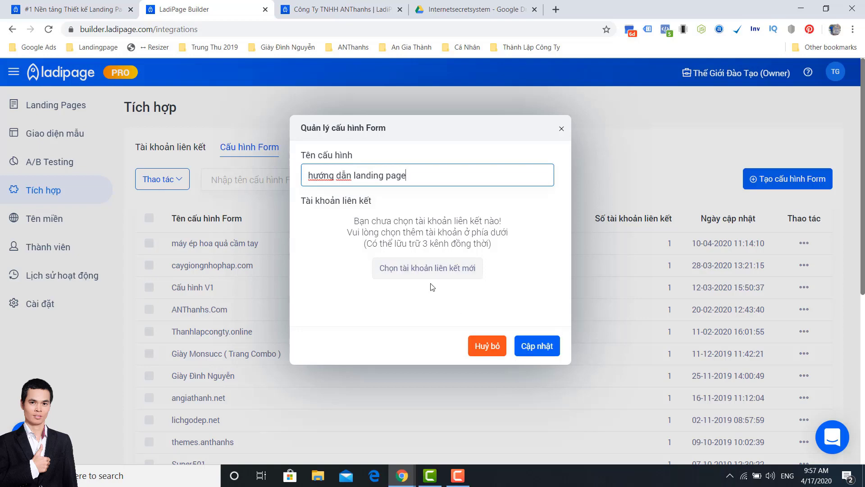
Start creating a new linked account for the form configuration, with Google Forms as the account type.
left_click(436, 269)
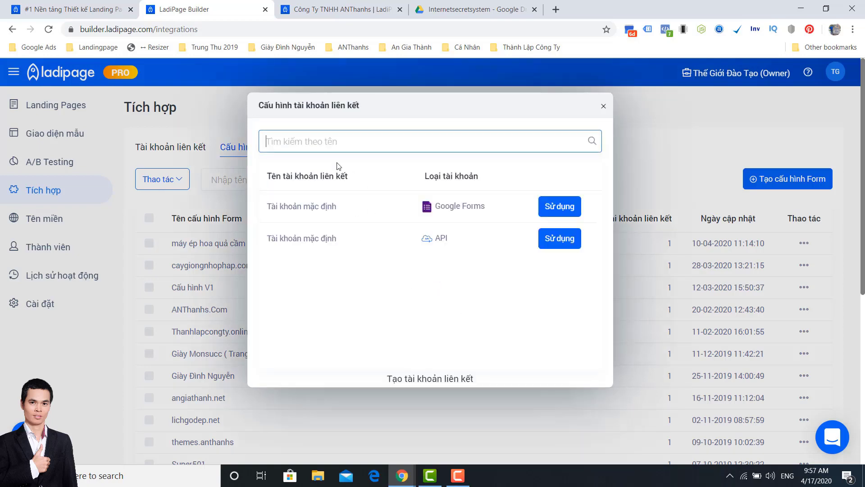
left_click(408, 379)
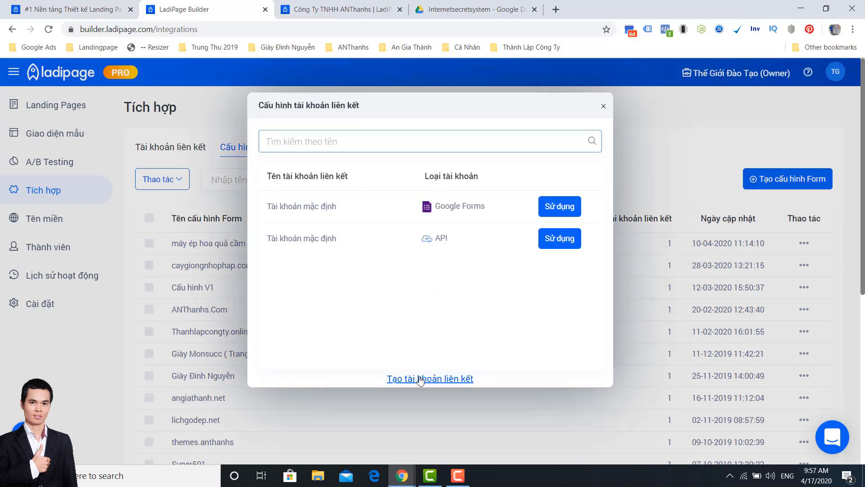
left_click(338, 182)
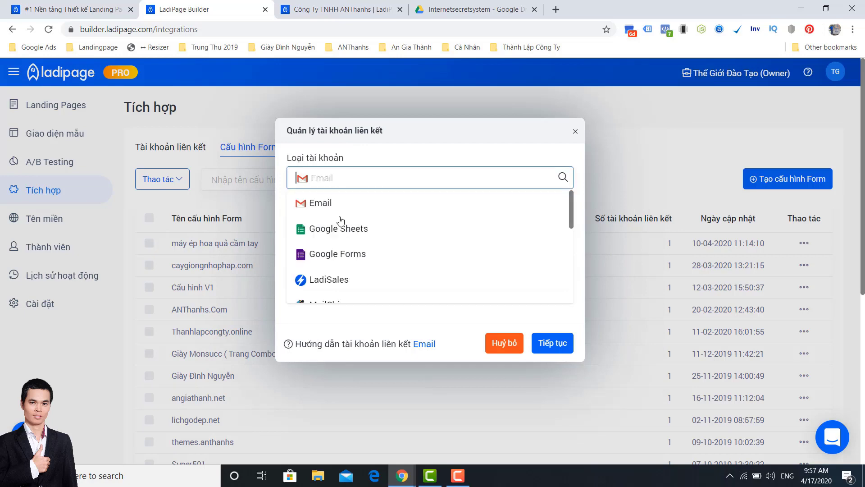
left_click(337, 255)
Switch to Google Drive and create a new Google Form in the shared Internetsecretsystem folder, keeping the folder's sharing permissions.
left_click(426, 4)
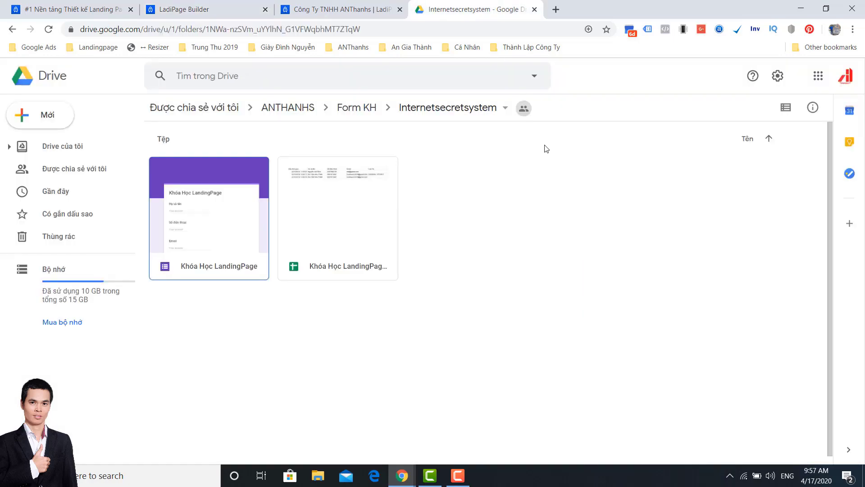
right_click(428, 174)
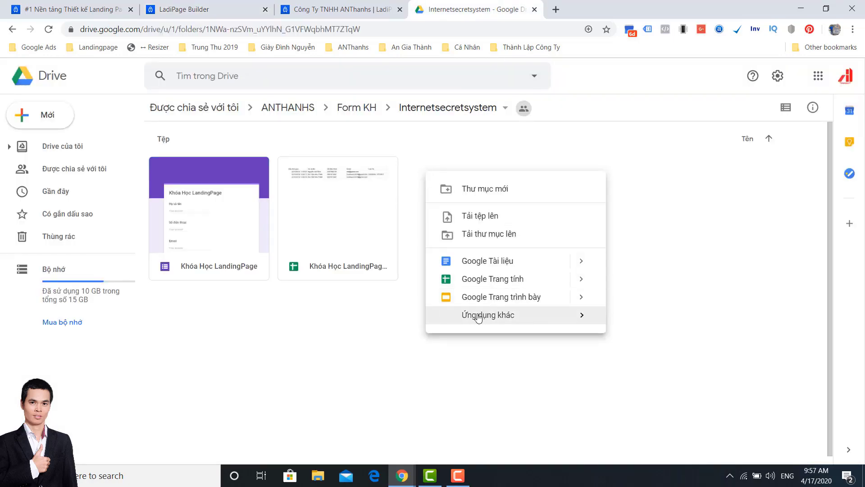
mouse_move(479, 317)
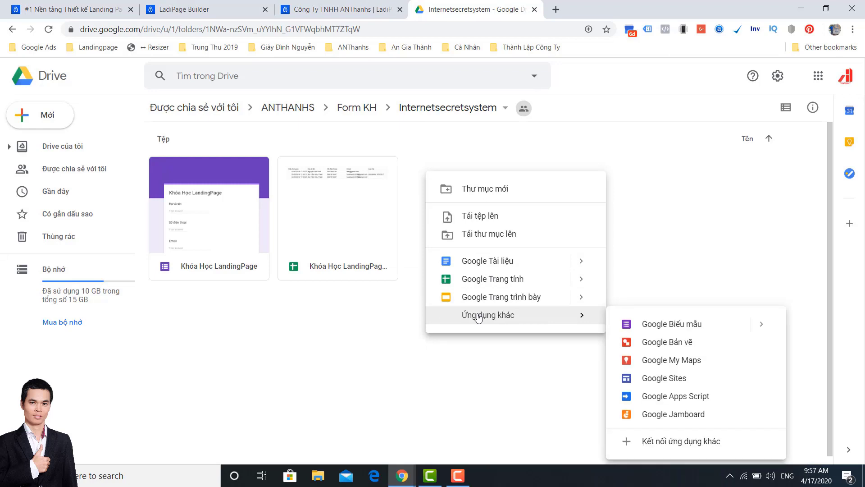
left_click(662, 327)
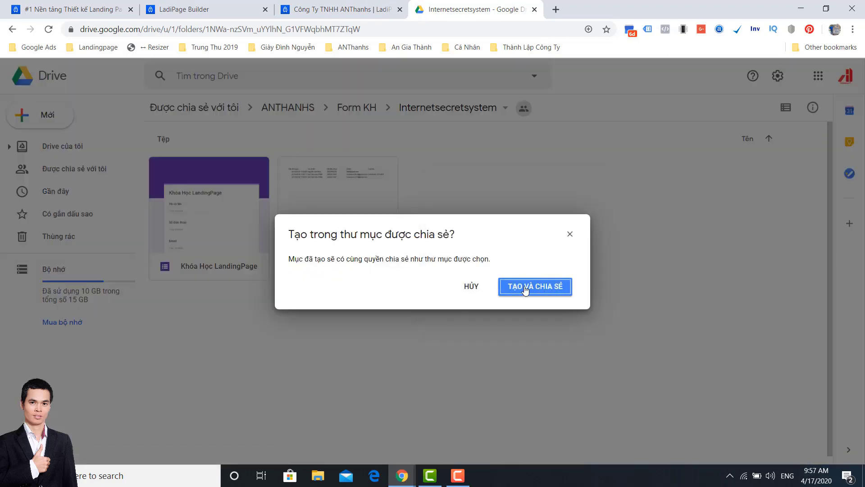
left_click(526, 289)
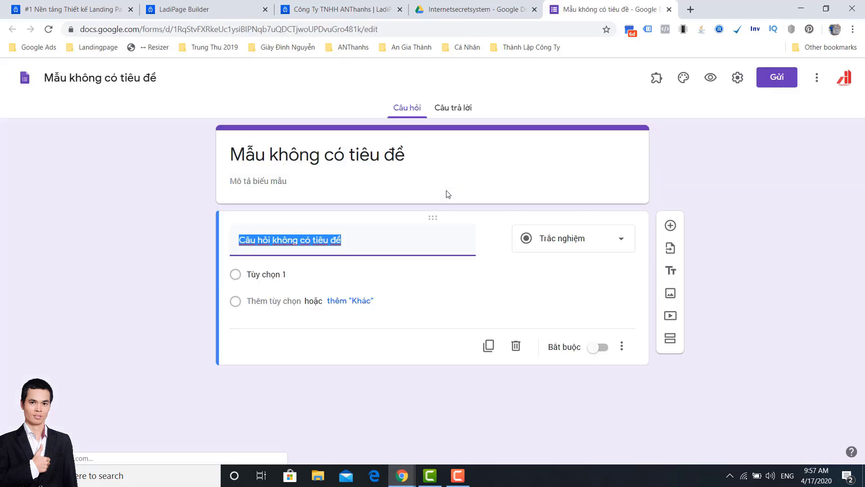
Title the form "Hướng dẫn Landing page" and give the form file the same name.
left_click(257, 154)
type("Hướng dẫn Landing page")
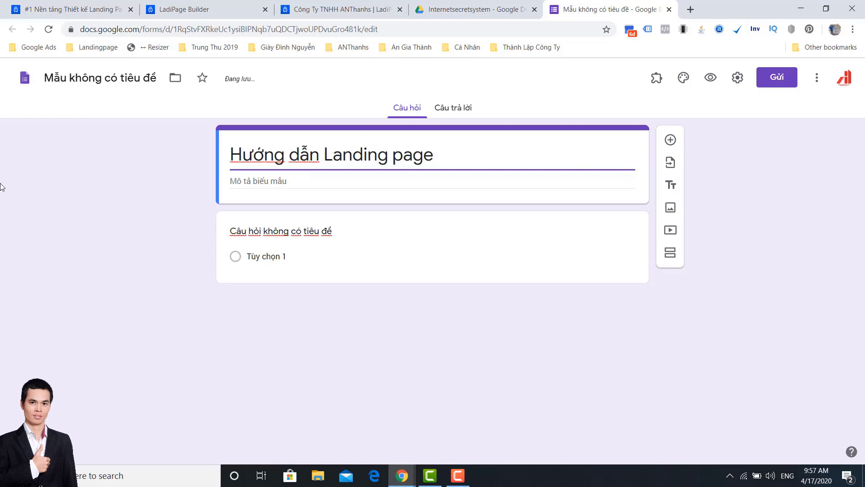
left_click(103, 81)
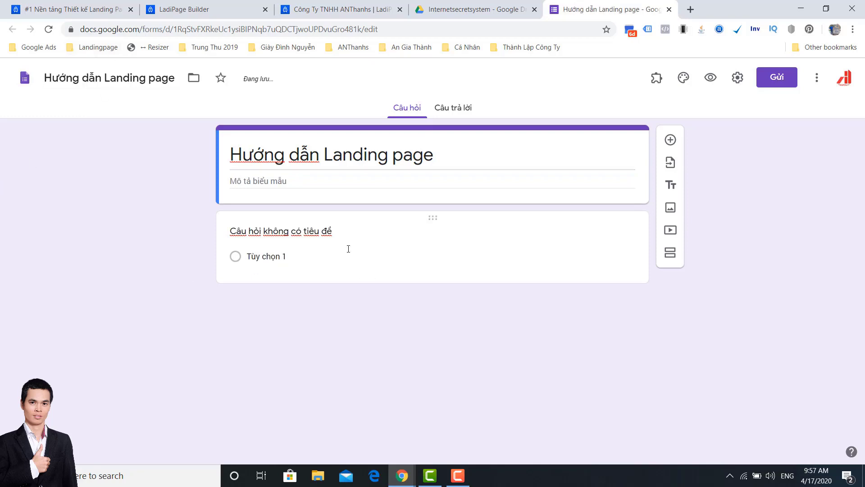
Name the untitled question "Họ và tên" and add short-answer questions "Email", "Địa chỉ" and "Số điện thoại".
left_click(348, 248)
type("Họ")
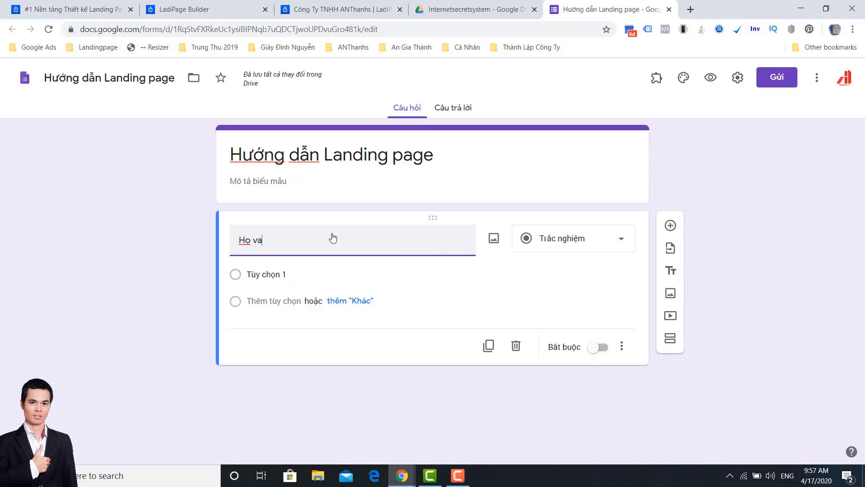
type(" và tên")
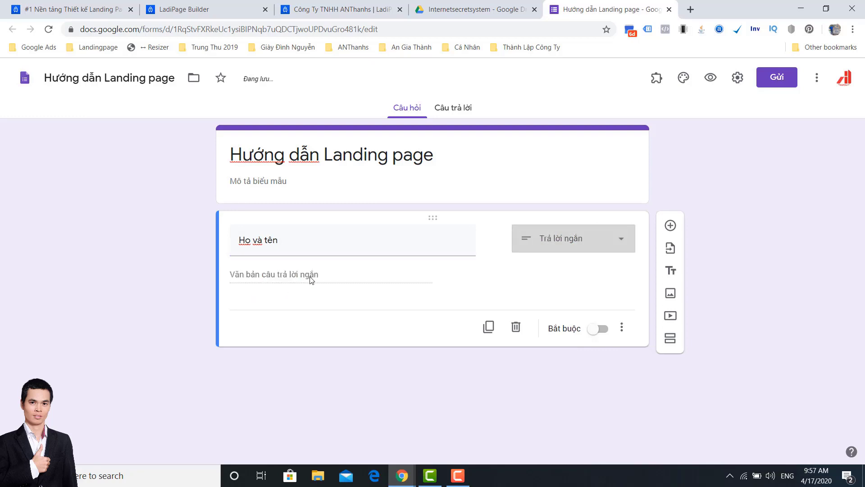
left_click(671, 234)
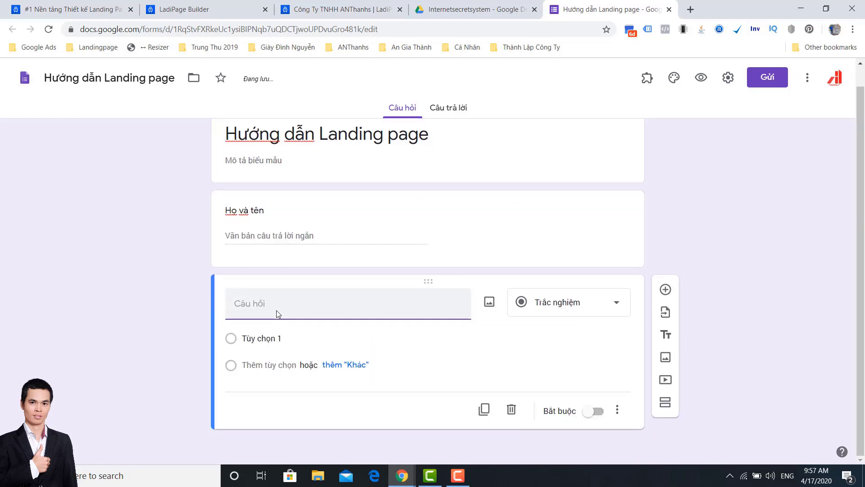
type("Email")
left_click(665, 290)
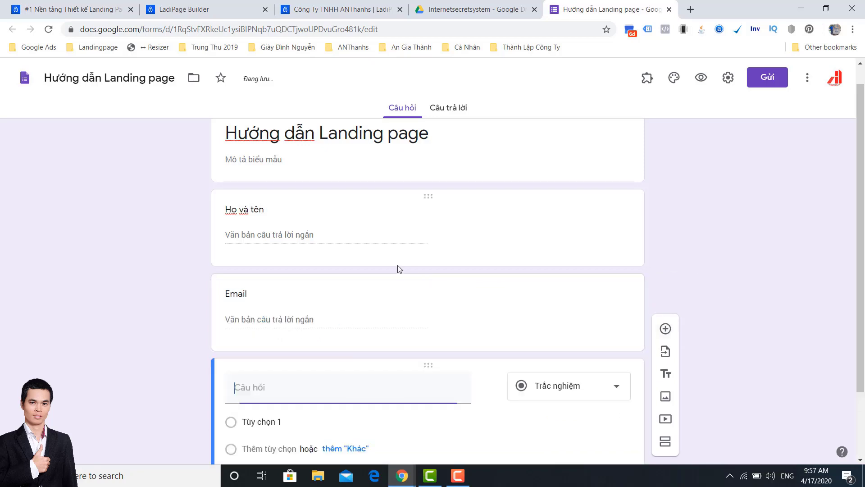
type("D")
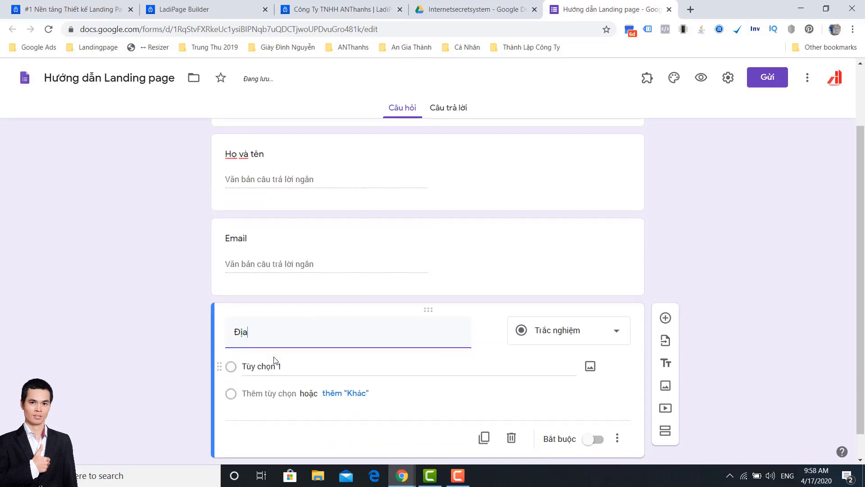
left_click(665, 317)
type("Số điện thoại")
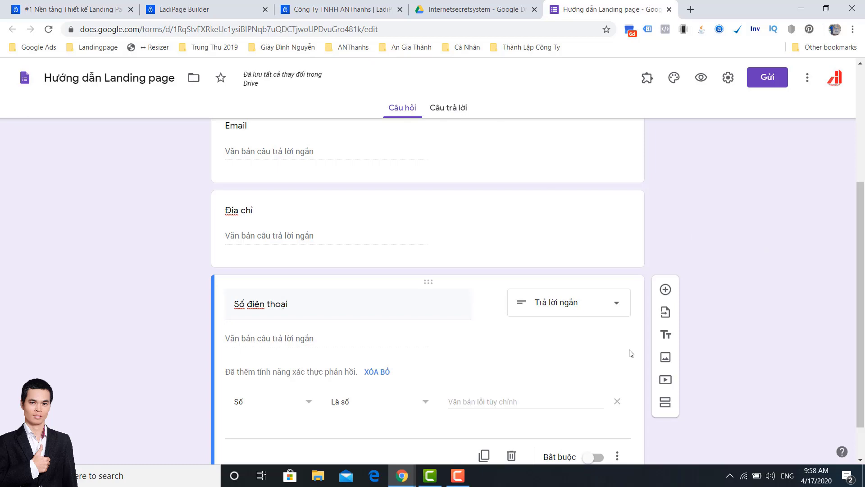
Move the "Số điện thoại" question above "Địa chỉ" to match the landing page form's field order.
scroll(592, 345, "down", 1)
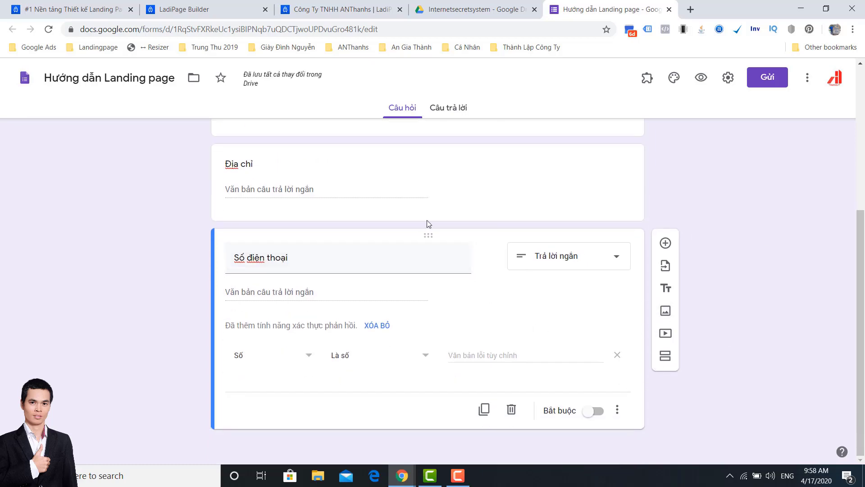
left_click_drag(422, 235, 388, 209)
left_click(470, 334)
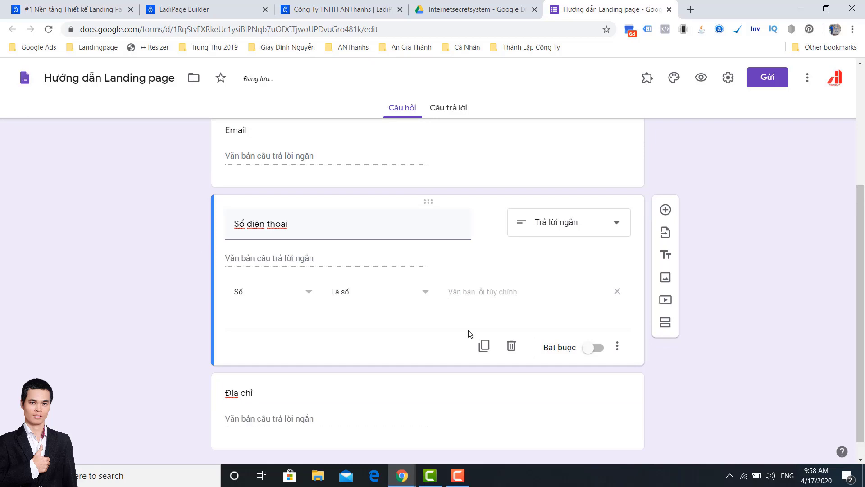
Create a new spreadsheet for the form's responses and check its Email, Số điện thoại and Địa chỉ column headers.
left_click(448, 109)
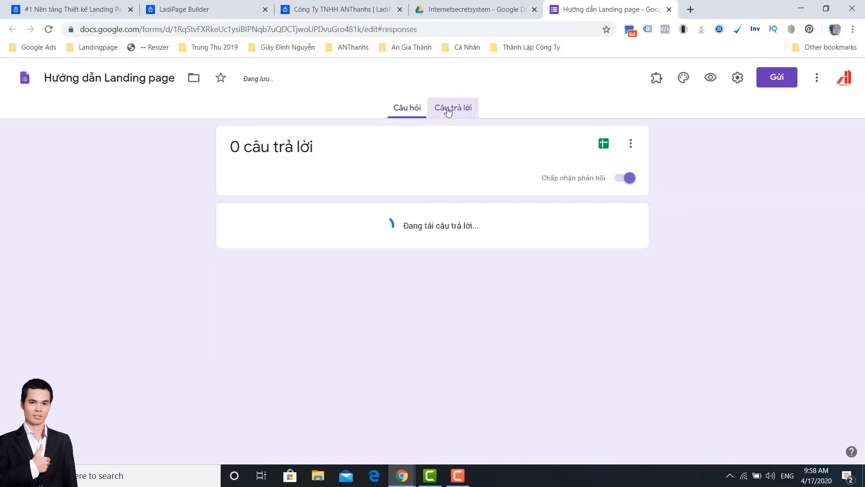
left_click(604, 144)
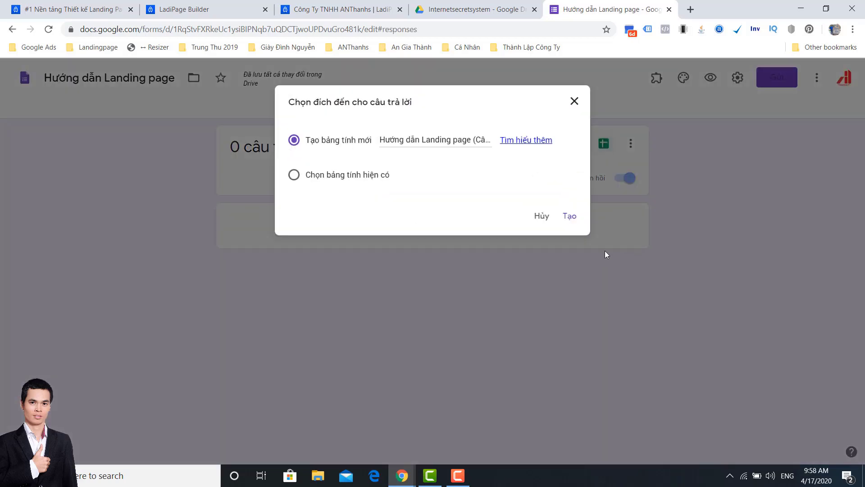
left_click(568, 216)
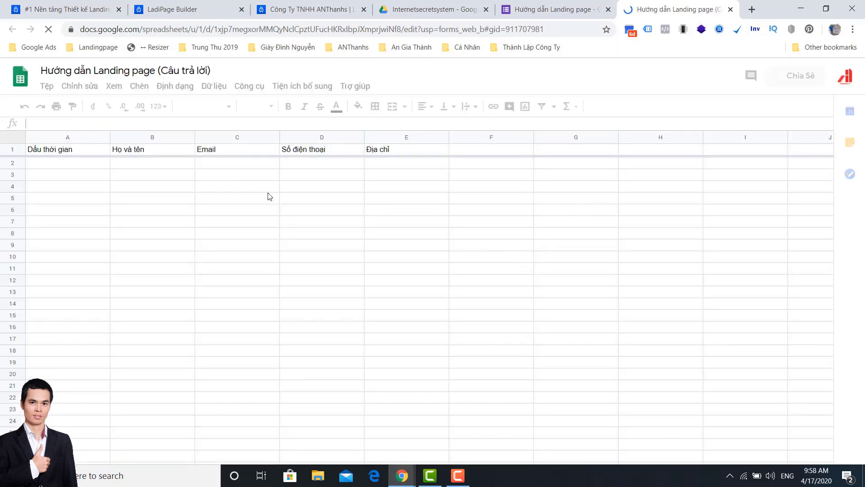
left_click(267, 154)
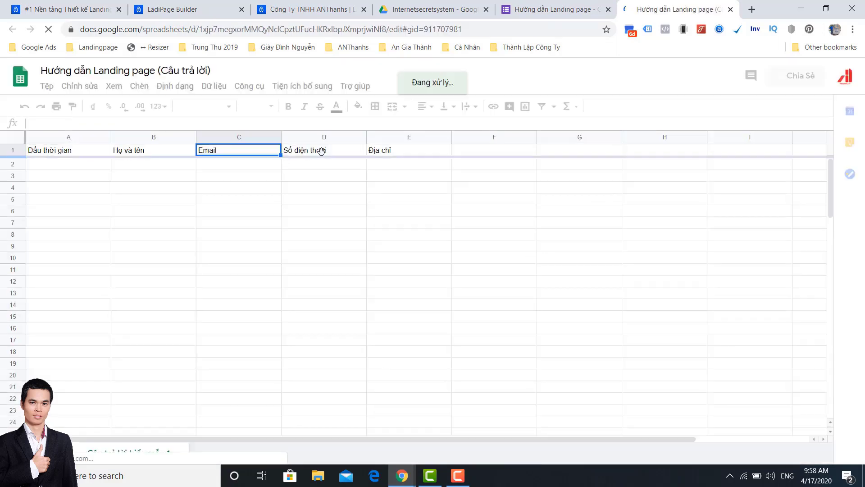
left_click(321, 151)
left_click(373, 151)
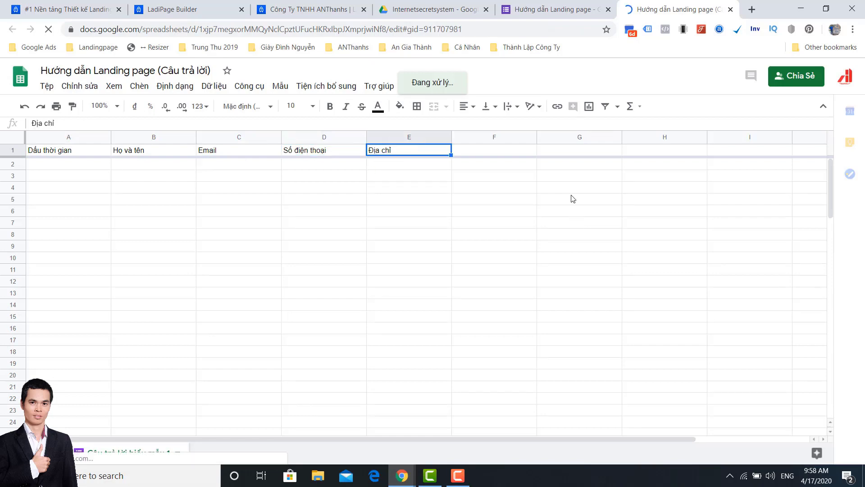
Return to the Google Form and copy its shareable link from the send options.
left_click(579, 222)
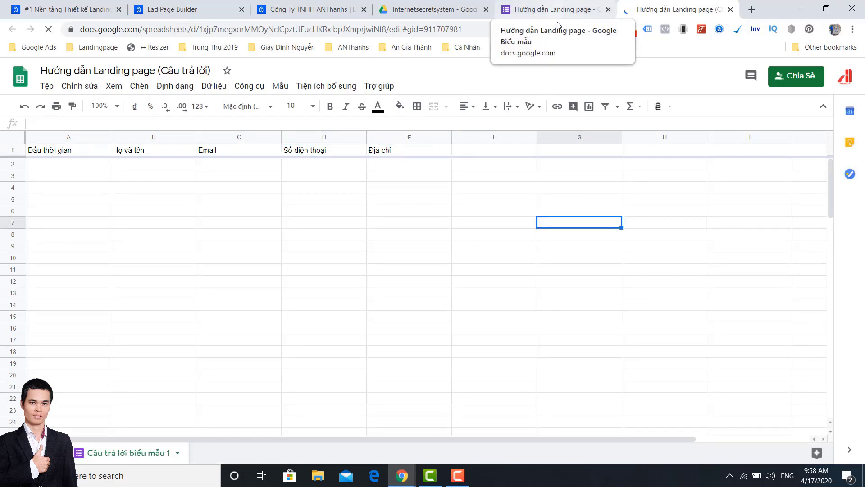
left_click(555, 10)
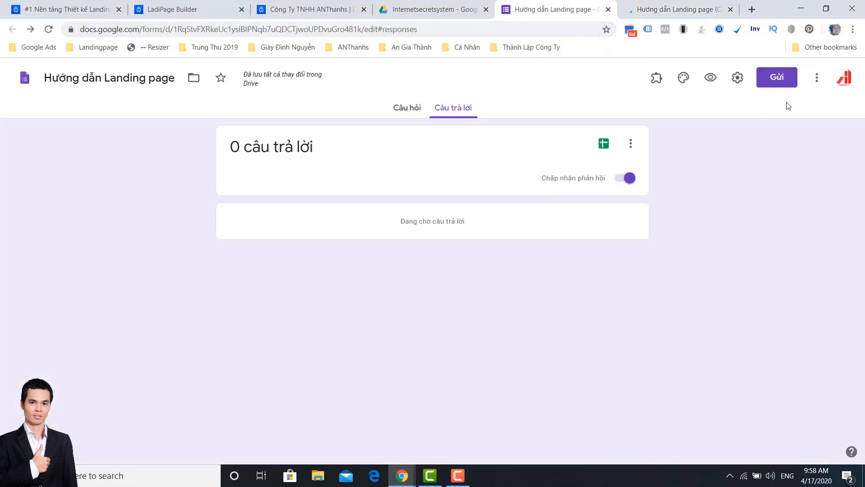
left_click(780, 78)
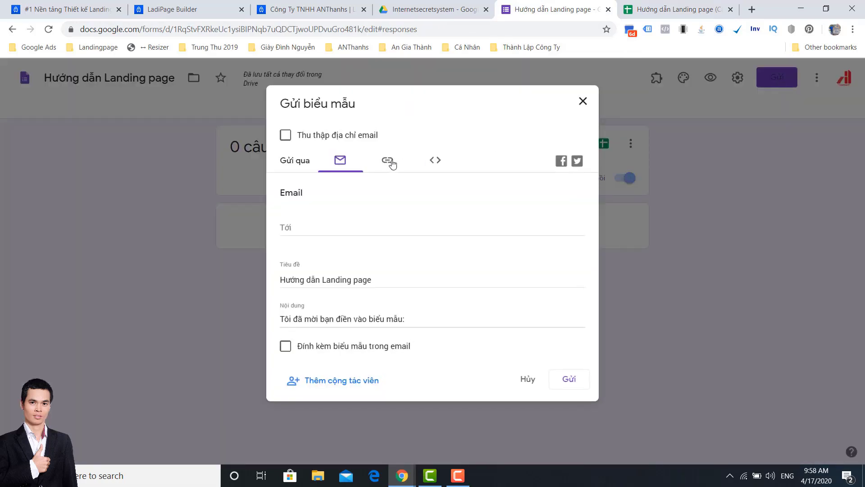
left_click(389, 161)
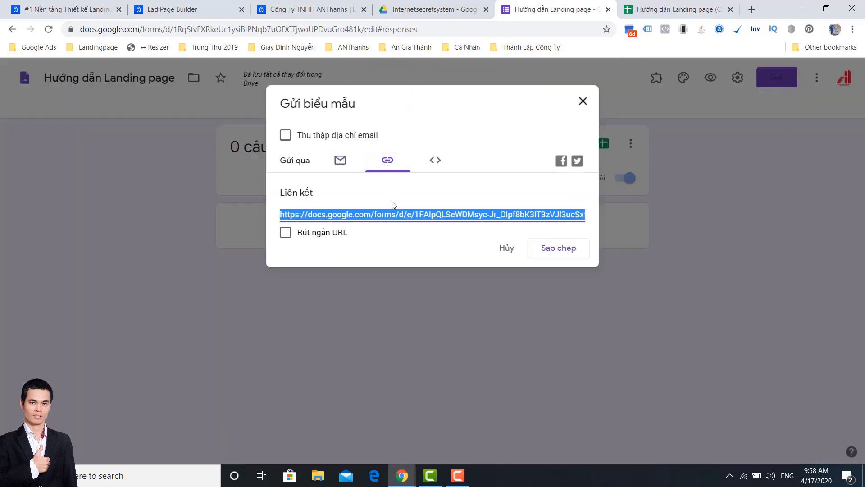
Open the settings of the landing page form's "Địa chỉ" field to check its data name.
left_click(395, 9)
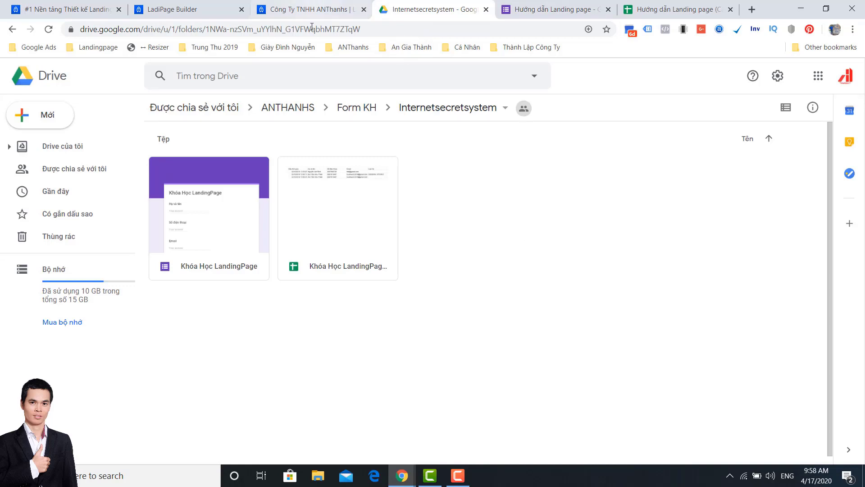
left_click(315, 9)
left_click(509, 215)
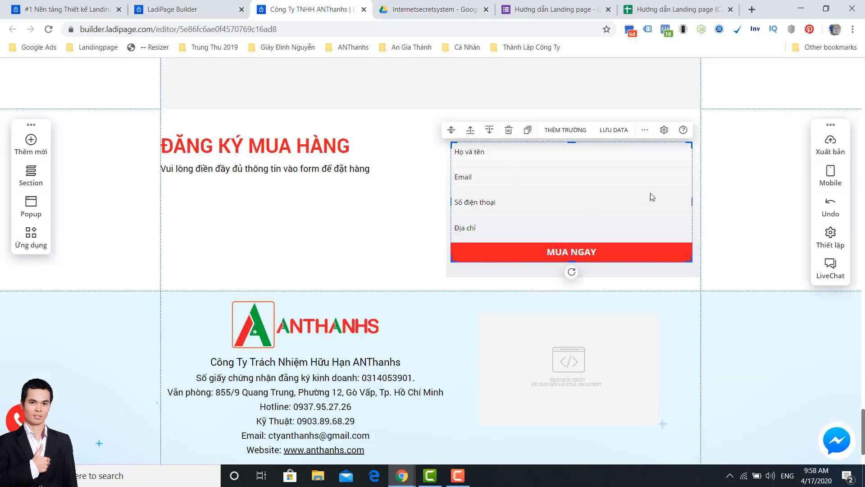
left_click(546, 231)
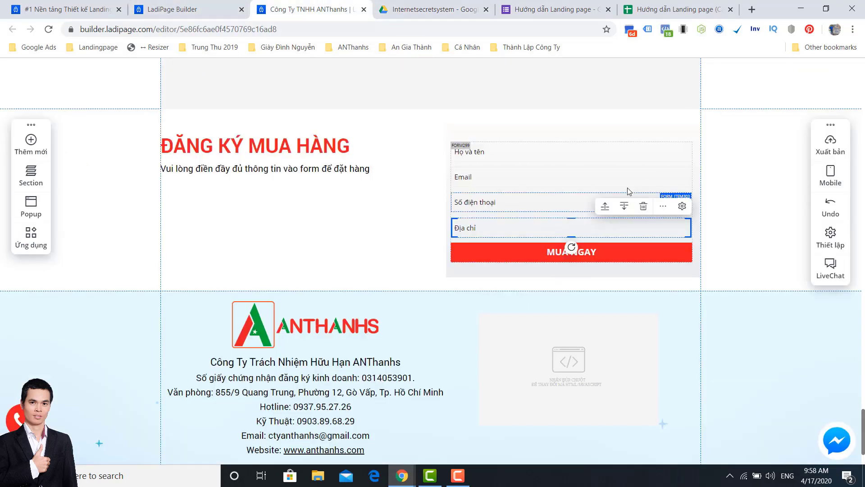
left_click(682, 206)
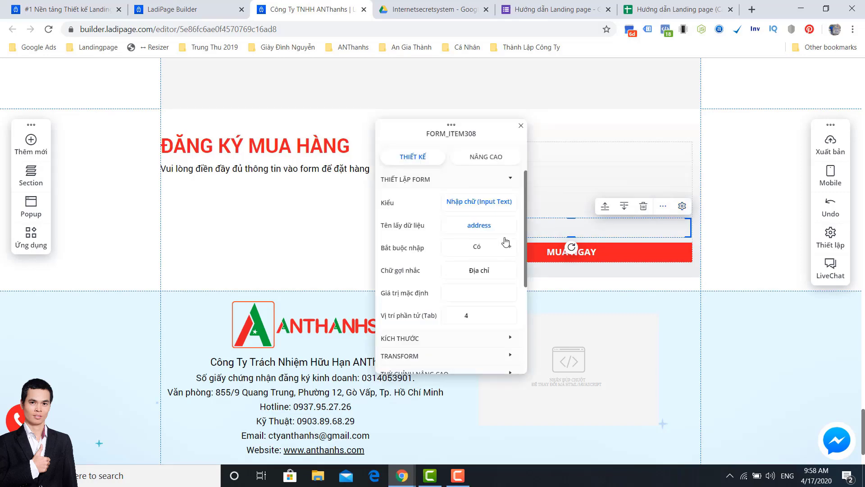
Continue the Google Forms account link in the LadiPage integrations and name it "Form thu thập thông tin".
key("ctrl+Page_Up")
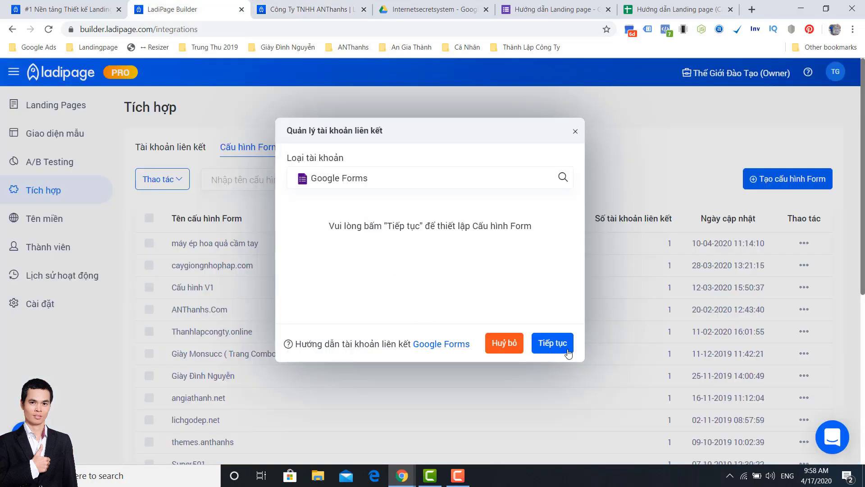
left_click(553, 344)
left_click(303, 136)
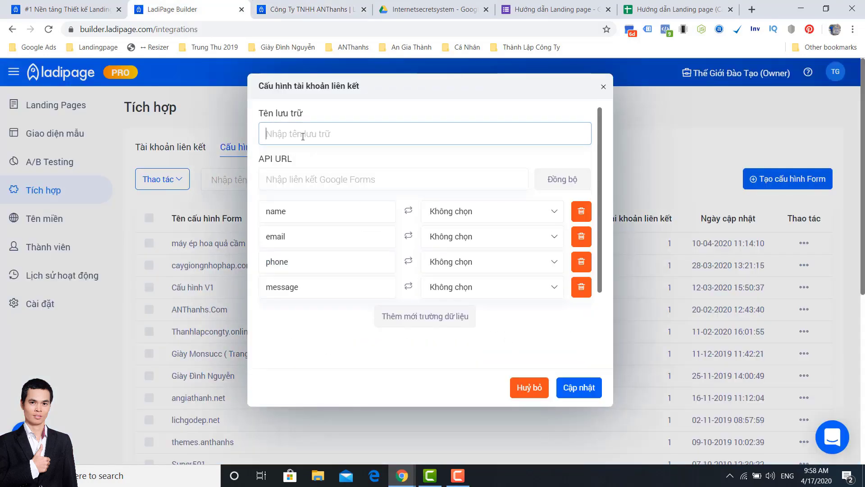
type("Form ")
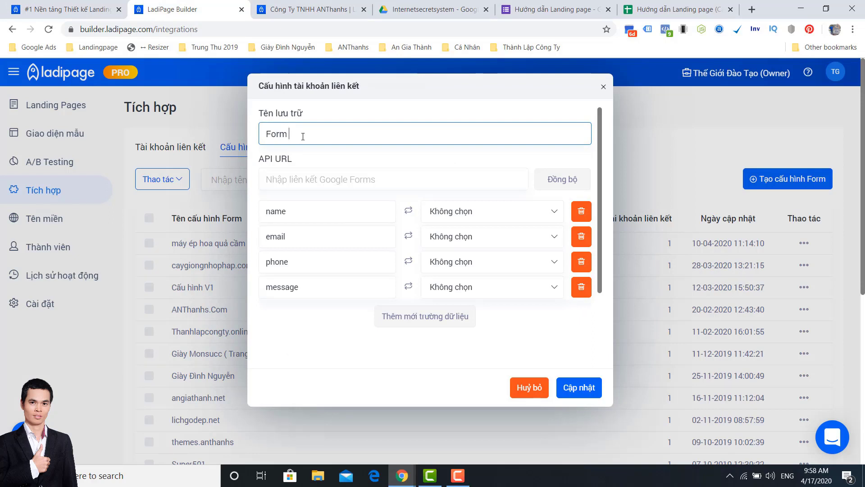
type("thu thập thông tin")
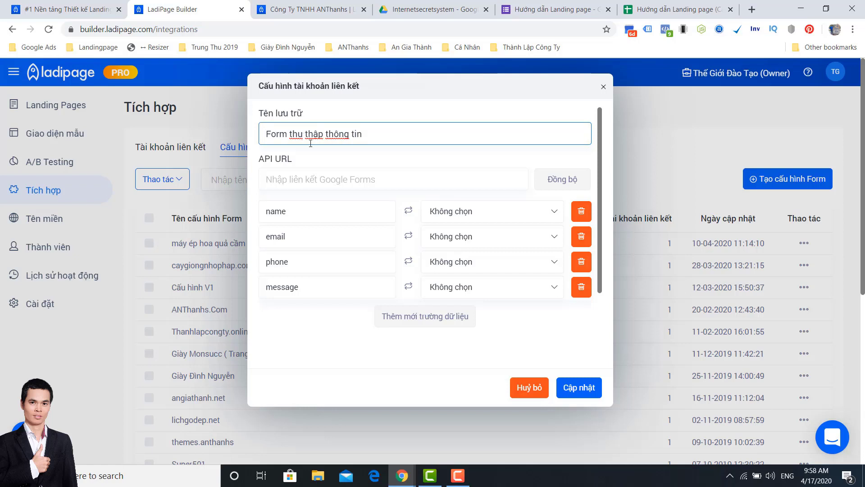
Enter the copied Google Form link as the API URL and synchronize its fields.
left_click(297, 180)
type("Dan ")
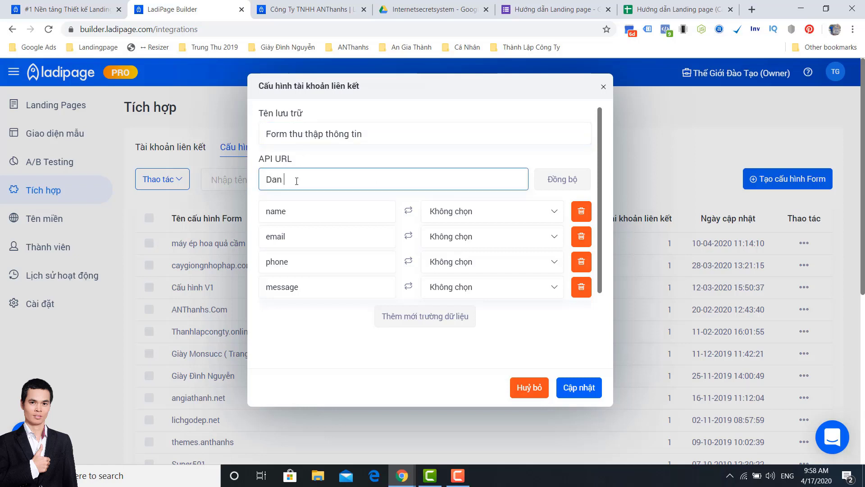
type("urrl vuwaf cop")
triple_click(386, 184)
key("ctrl+v")
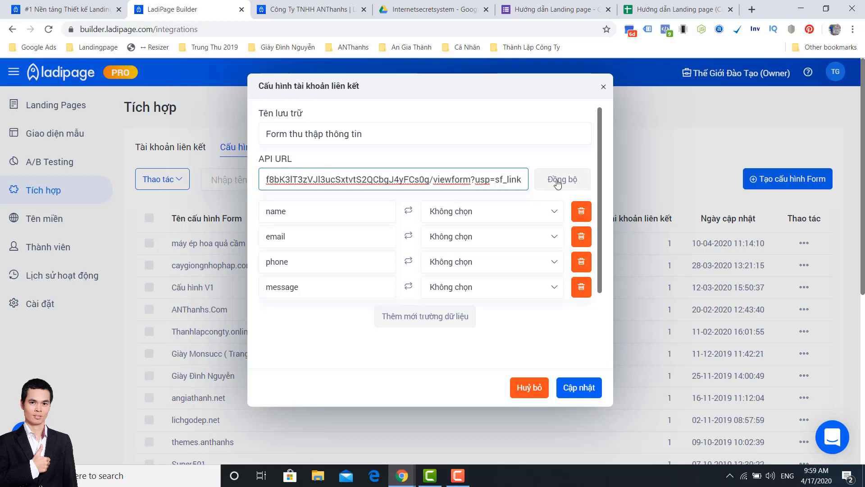
left_click(561, 181)
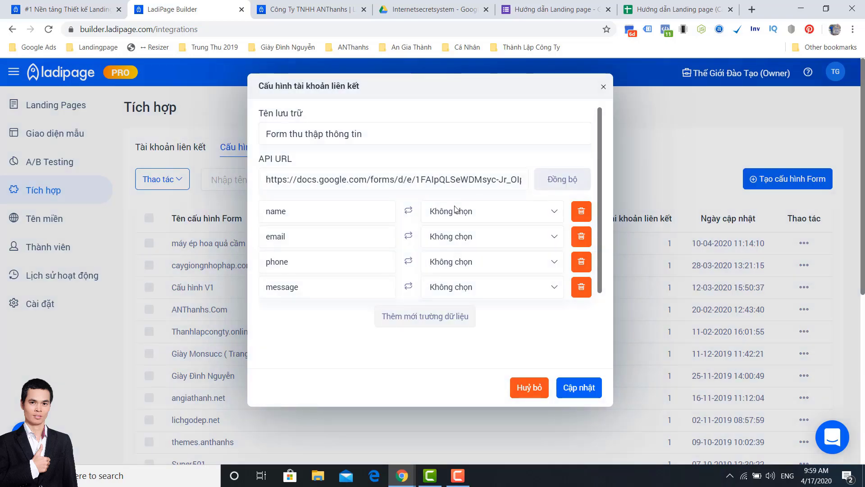
Map the name field to "Họ và tên", email to "Email" and phone to "Số điện thoại".
left_click(482, 220)
left_click(444, 235)
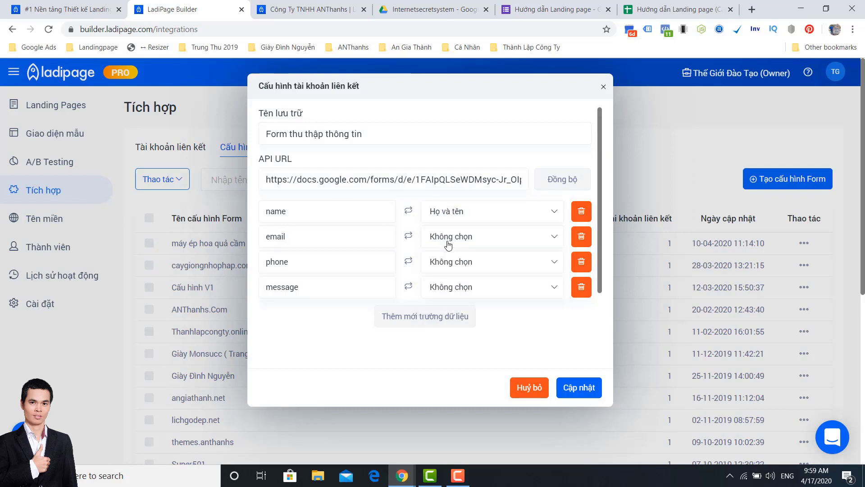
left_click(448, 237)
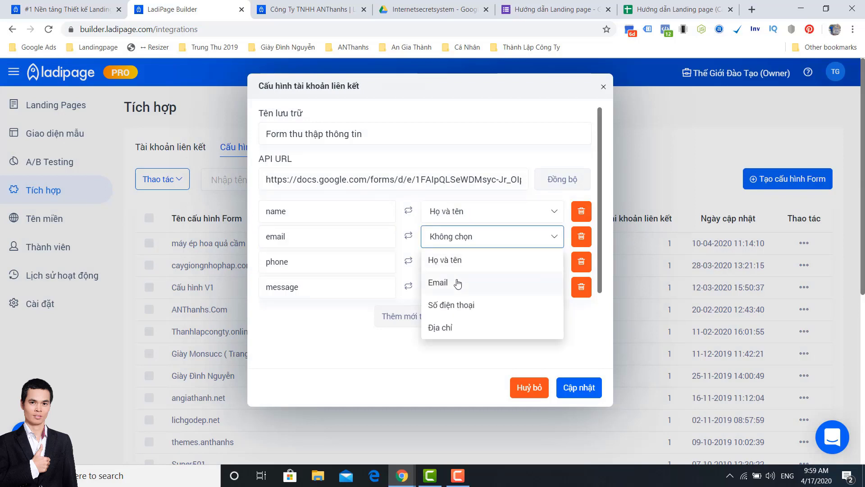
left_click(444, 280)
left_click(290, 259)
left_click(453, 266)
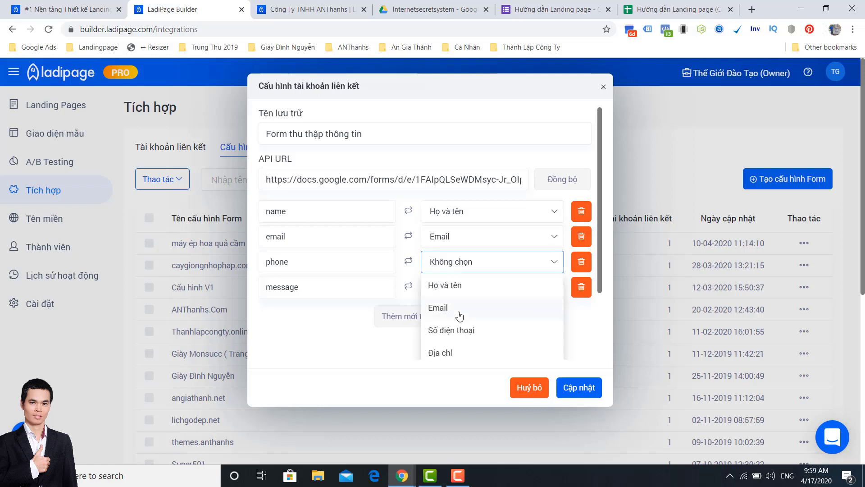
left_click(447, 335)
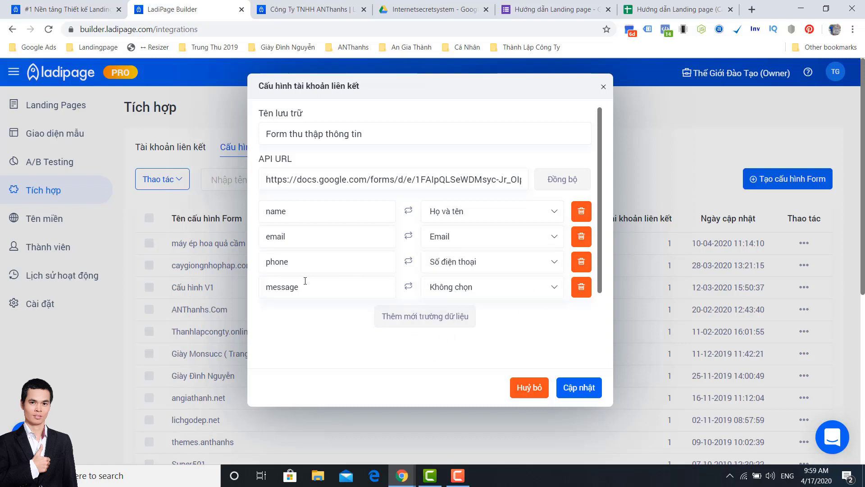
Annotate the message field with "( cái này không có nên bỏ )" and delete its mapping row.
double_click(346, 289)
left_click(346, 289)
type("( cainay không có ")
type("nên bỏ )")
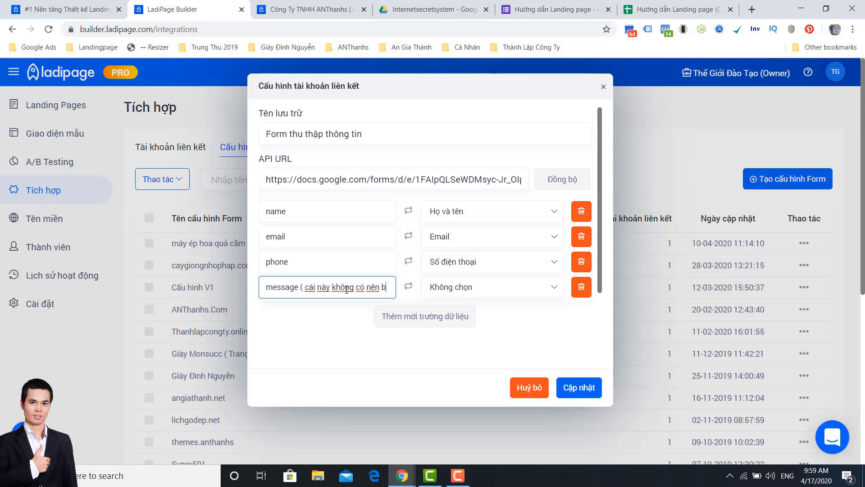
left_click(581, 286)
Add a data field named "address", copied from the landing page form's address field settings, and map it to "Địa chỉ".
left_click(429, 285)
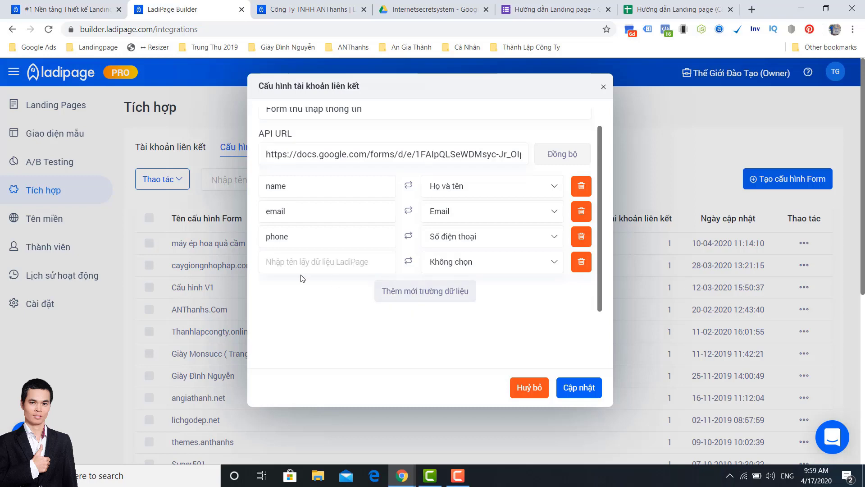
left_click(306, 264)
left_click(291, 8)
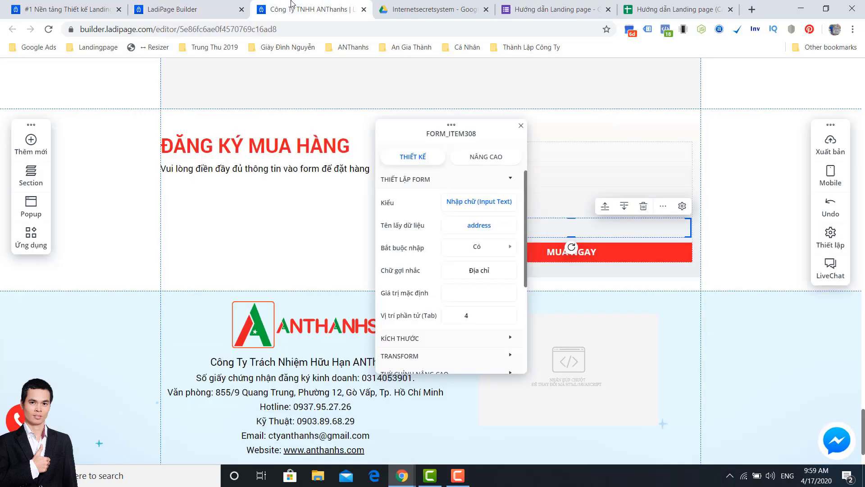
double_click(475, 226)
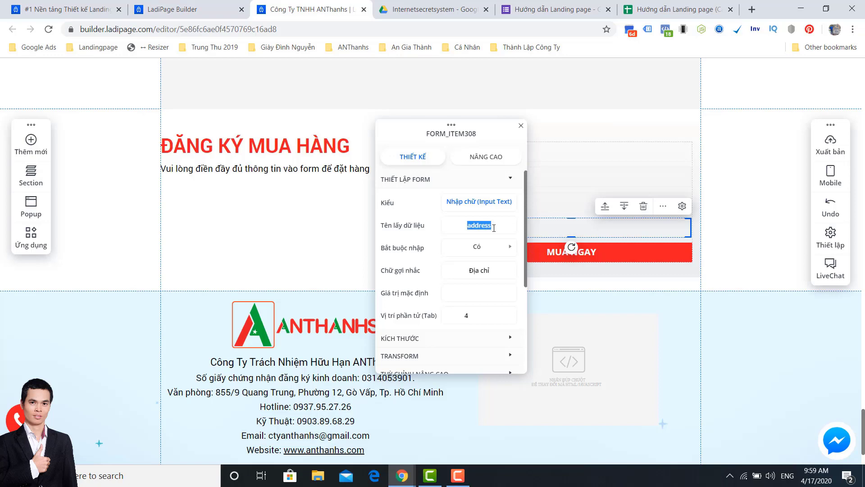
key("ctrl+c")
left_click(190, 9)
key("ctrl+v")
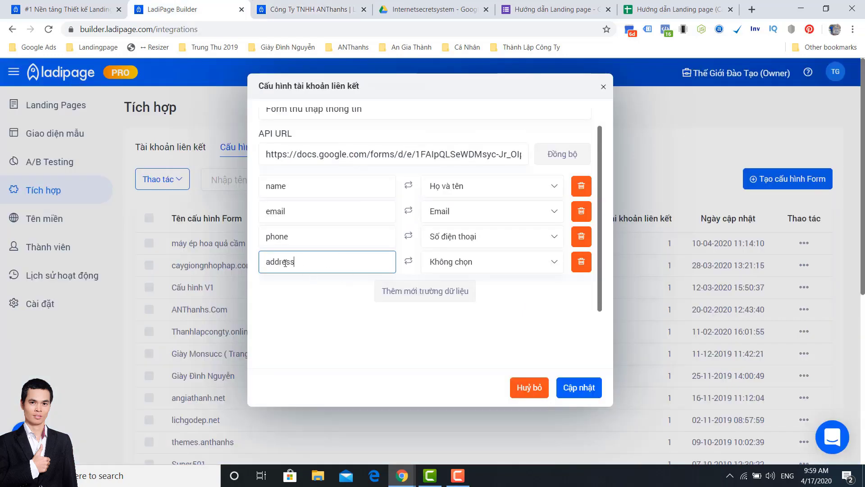
left_click(539, 269)
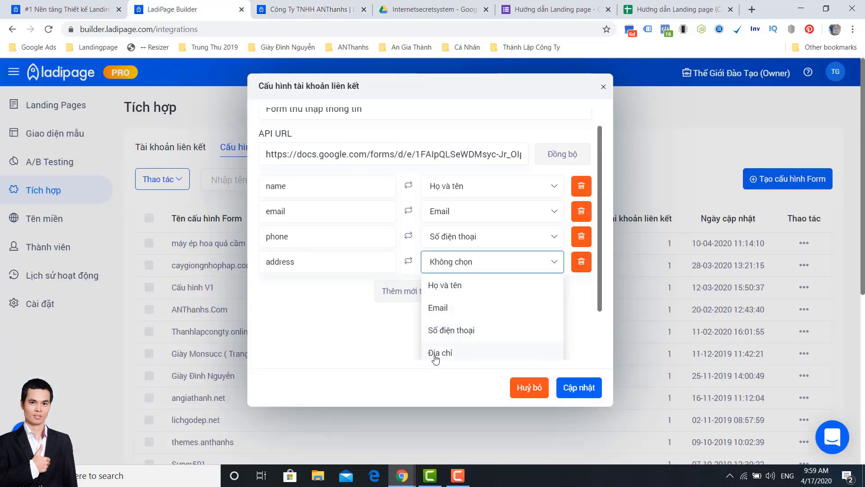
left_click(433, 356)
Save the linked account and the "hướng dẫn landing page" form configuration, and dismiss the notice.
left_click(583, 389)
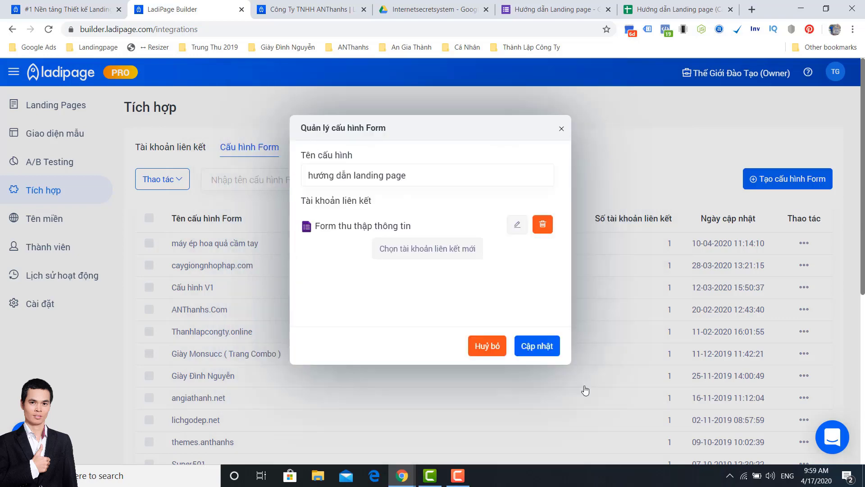
left_click(538, 346)
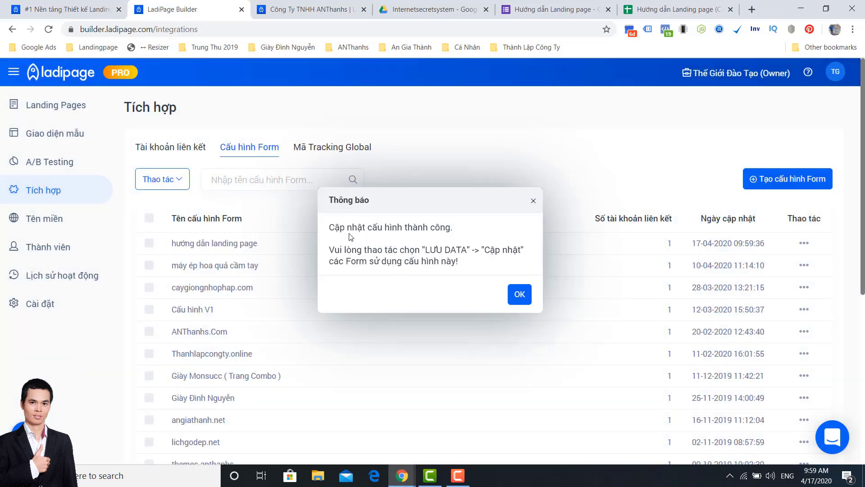
triple_click(407, 227)
left_click_drag(346, 250, 477, 250)
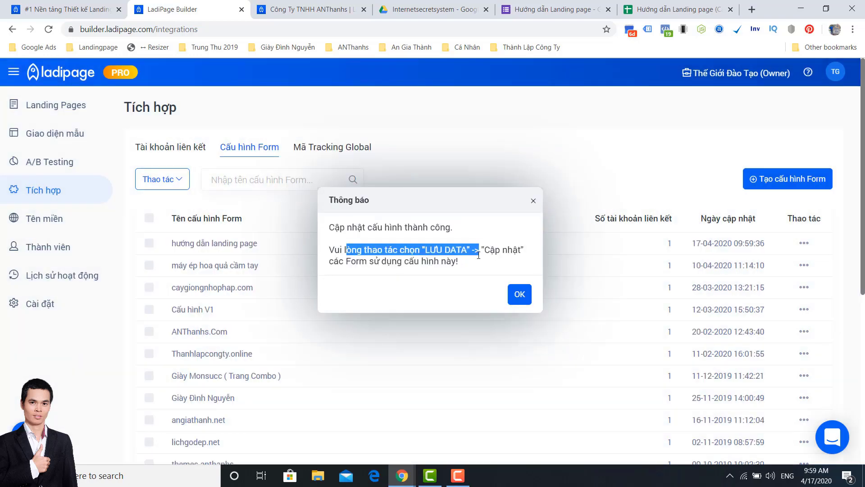
left_click(499, 290)
left_click(520, 297)
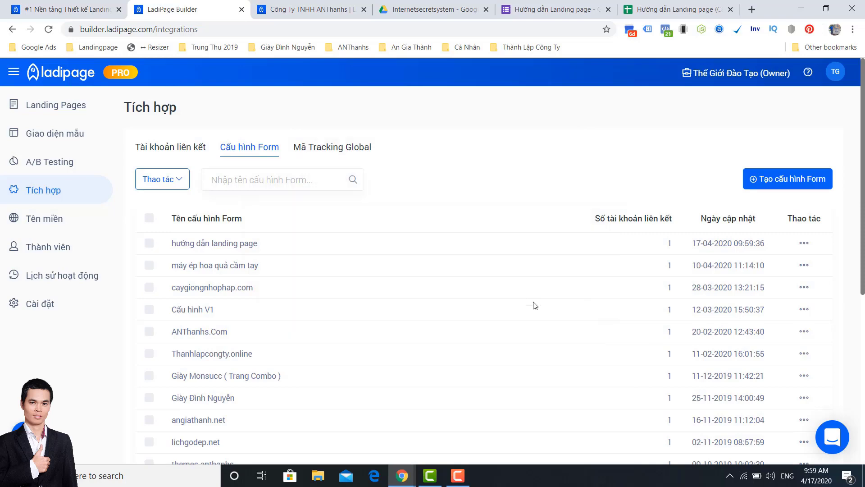
Choose the "hướng dẫn landing page" configuration in the data-saving settings of the landing page's order form.
left_click(305, 6)
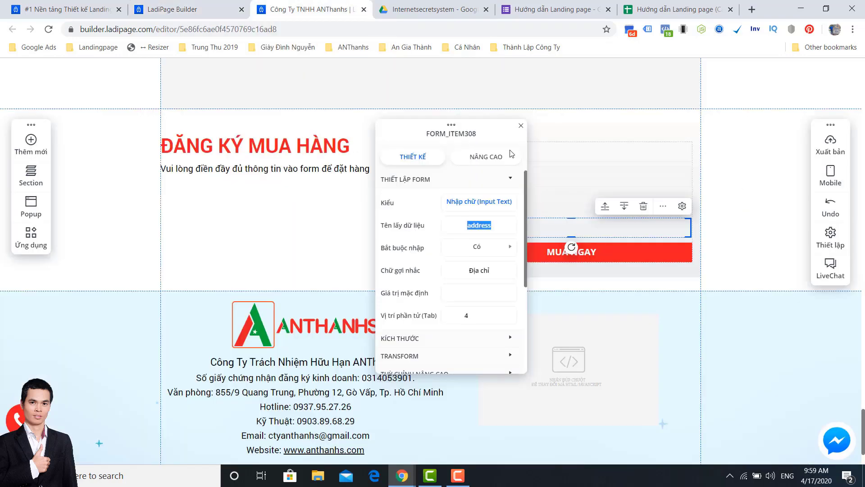
left_click(520, 126)
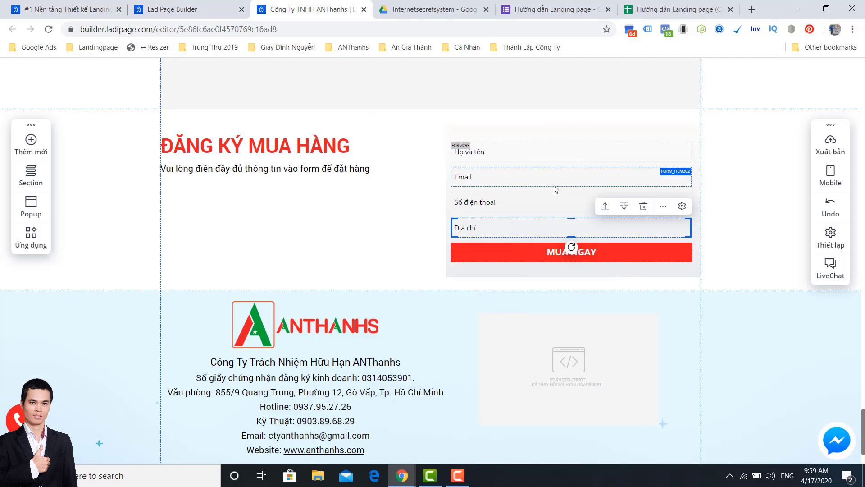
left_click(464, 202)
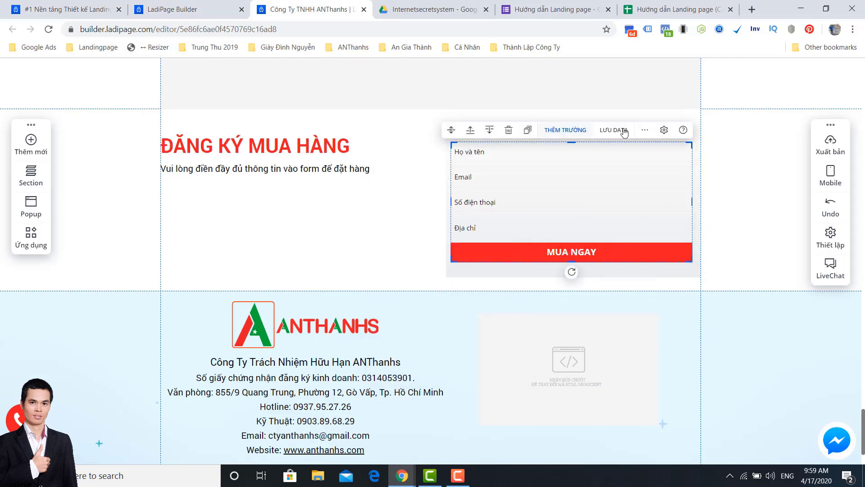
left_click(611, 132)
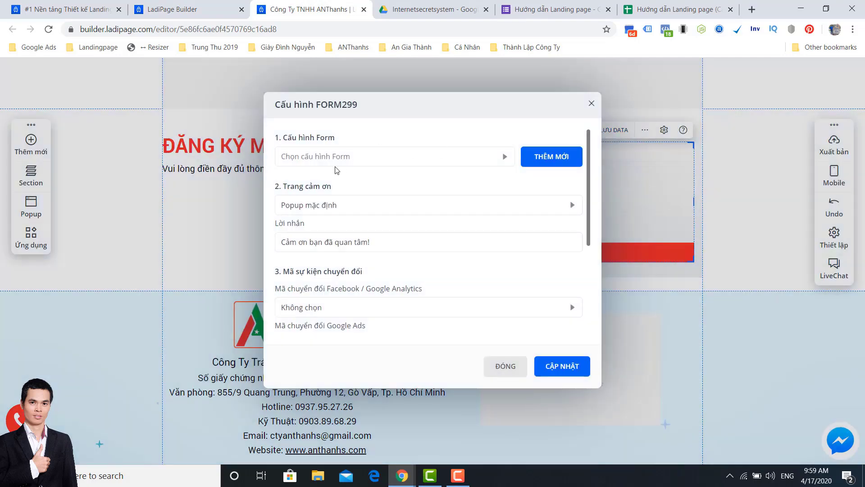
left_click(335, 160)
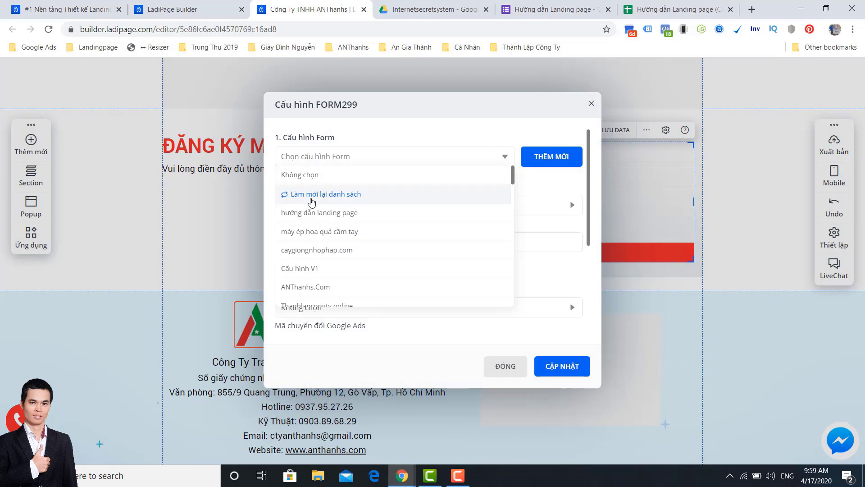
left_click(318, 216)
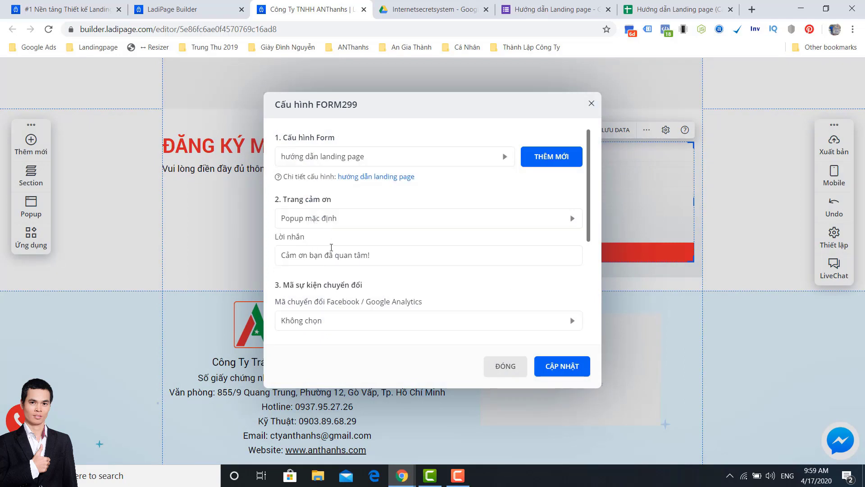
Keep "Popup mặc định" as the order form's thank-you page, set its message to "Cảm ơn bạn đã đăng ký sản phẩm!", and update the form configuration.
left_click(338, 219)
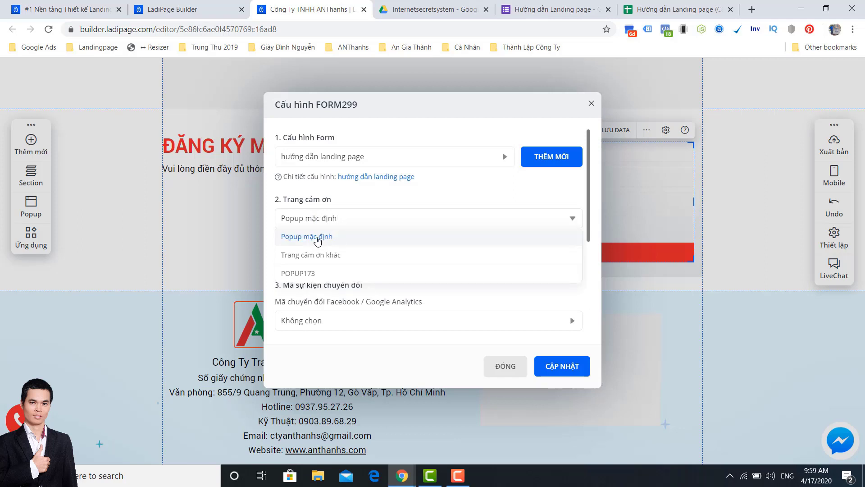
left_click(336, 237)
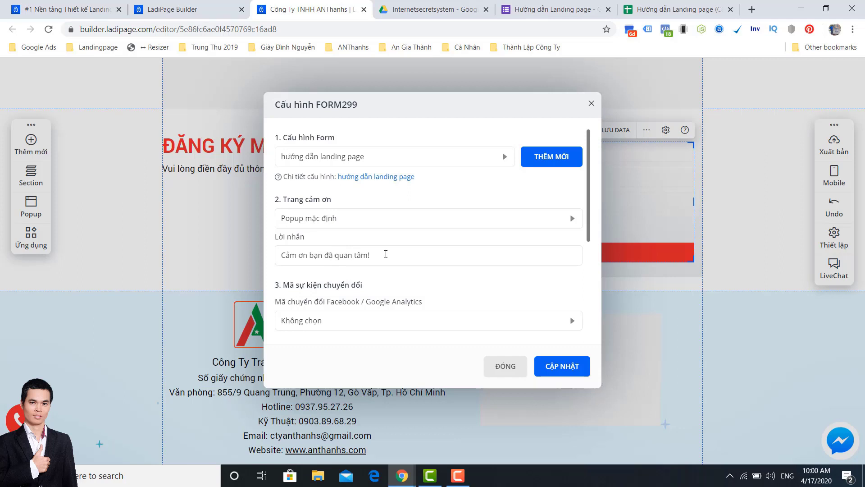
left_click(395, 253)
left_click_drag(368, 255, 337, 255)
type("dan")
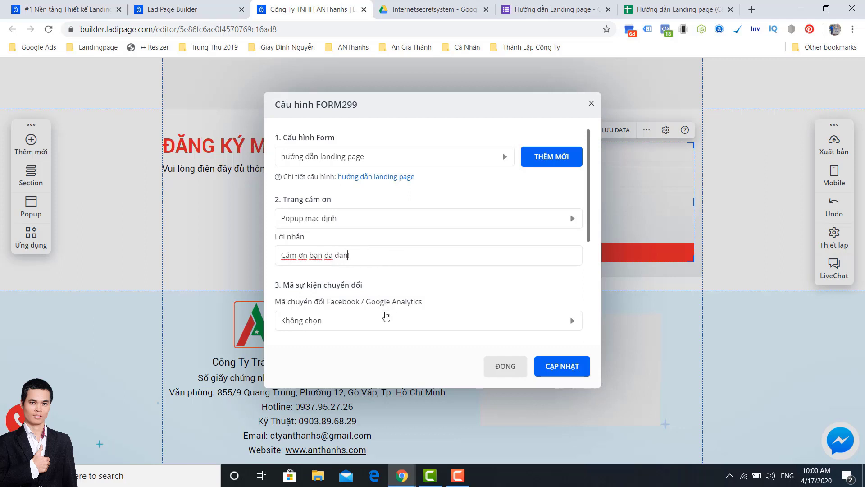
type("wg")
type(" ký sản phâm")
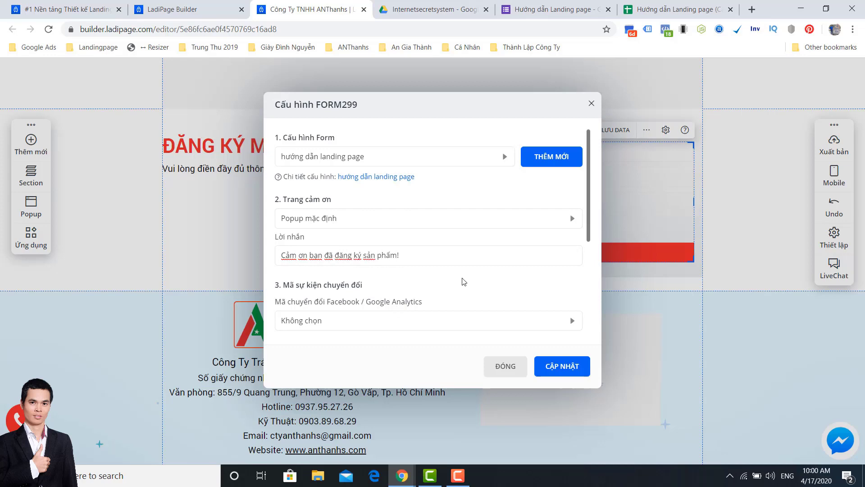
left_click(555, 366)
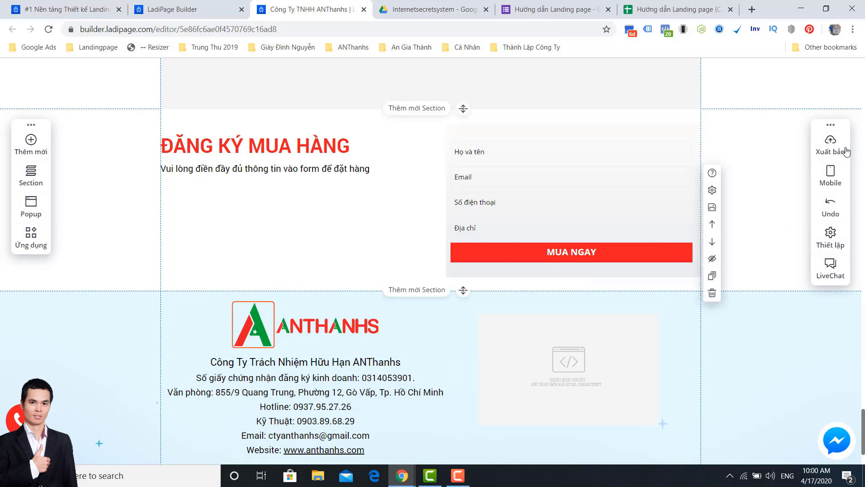
Save and publish the landing page, and open its published link.
mouse_move(835, 147)
left_click(721, 188)
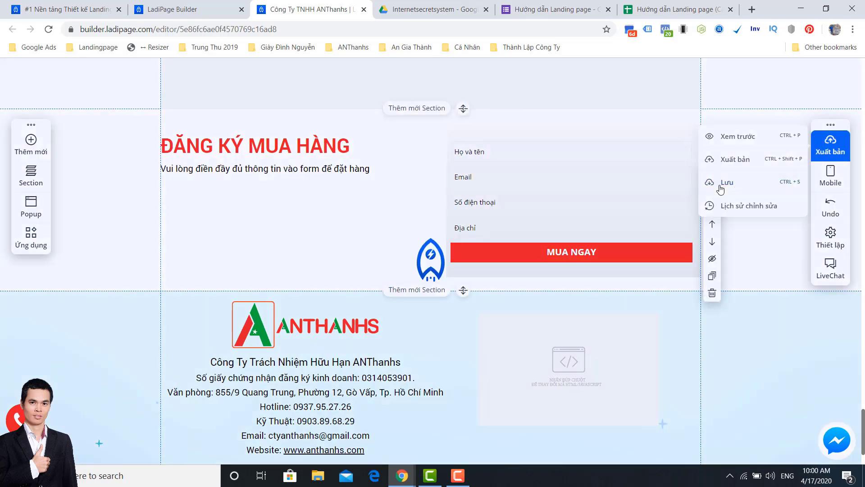
left_click(740, 163)
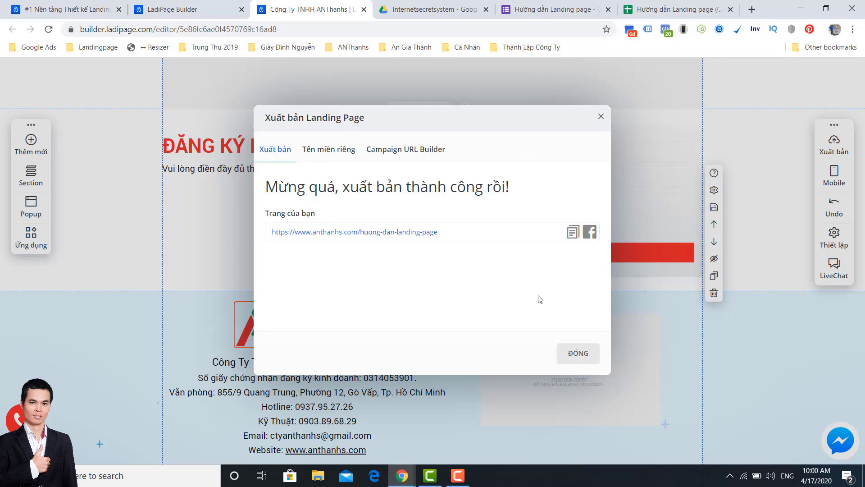
left_click(433, 232)
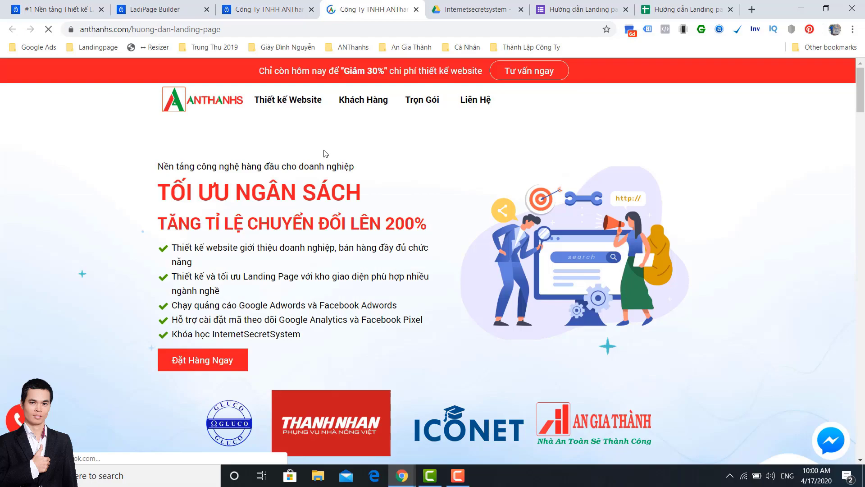
Fill the live page's "ĐĂNG KÝ MUA HÀNG" form with the saved contact details of "Công ty TNHH ANTHANHS".
scroll(325, 153, "down", 7)
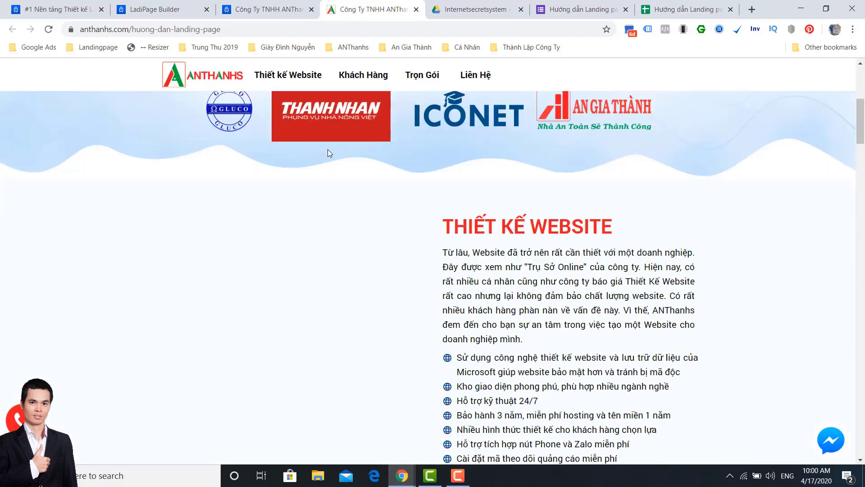
scroll(328, 151, "down", 15)
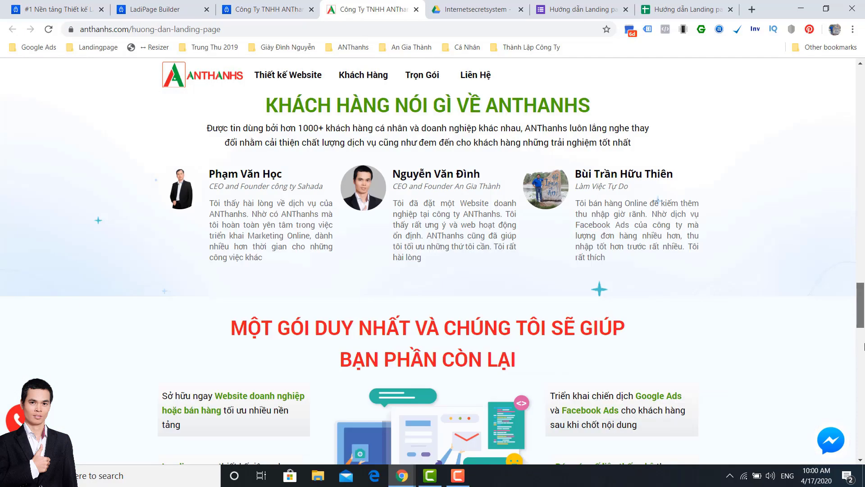
scroll(572, 238, "down", 20)
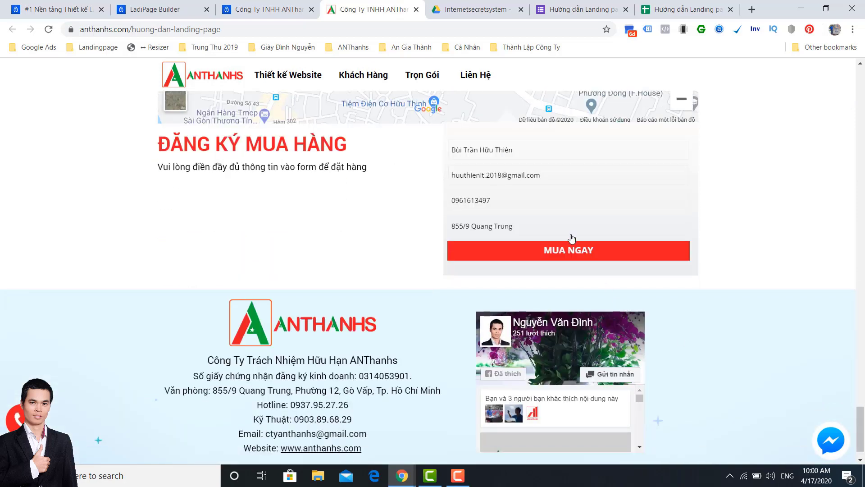
left_click(527, 158)
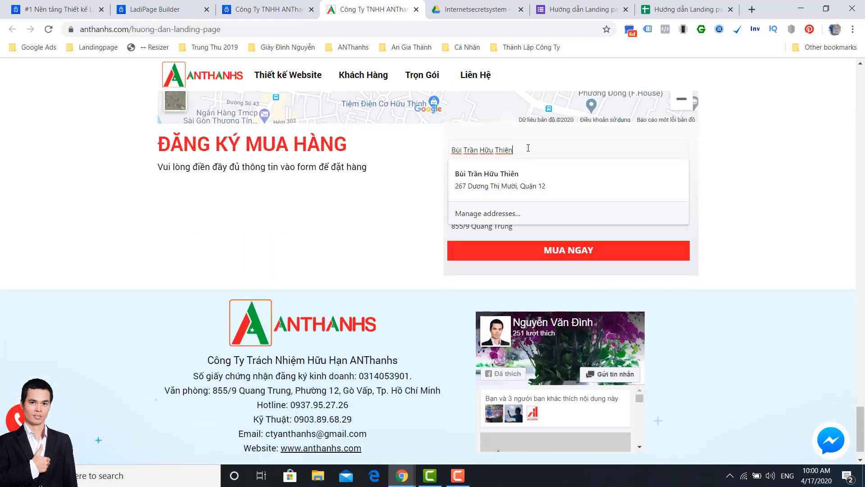
triple_click(528, 148)
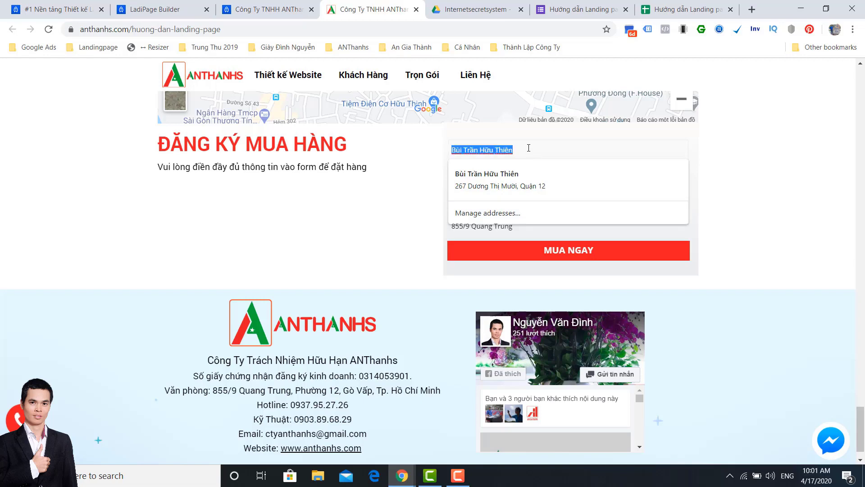
type("Côn")
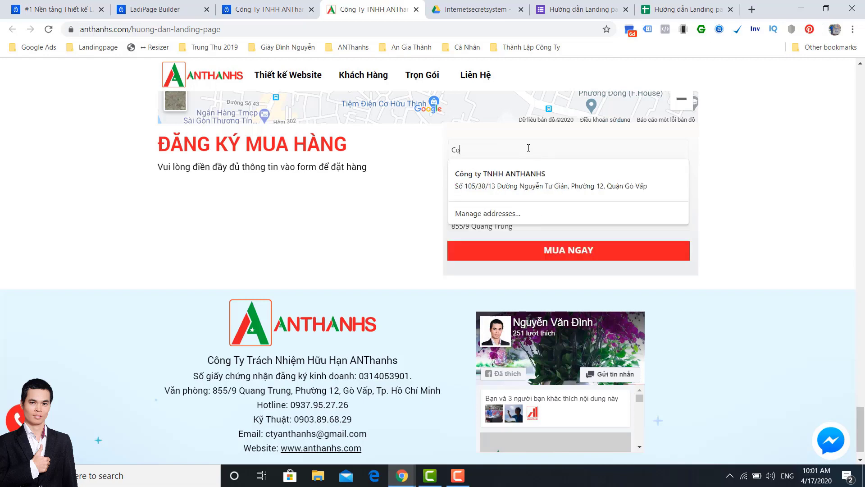
key("Down")
key("Return")
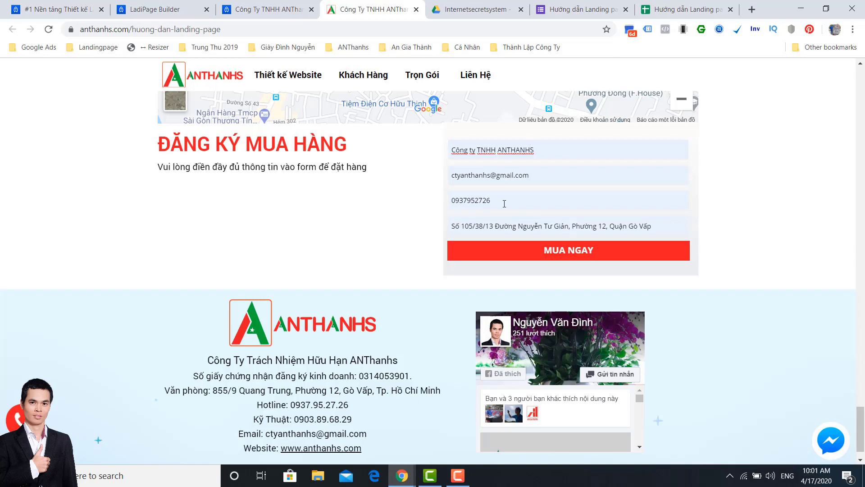
Submit the completed order form and dismiss the thank-you alert.
left_click(496, 201)
left_click(354, 215)
left_click(638, 230)
left_click(364, 244)
left_click(557, 260)
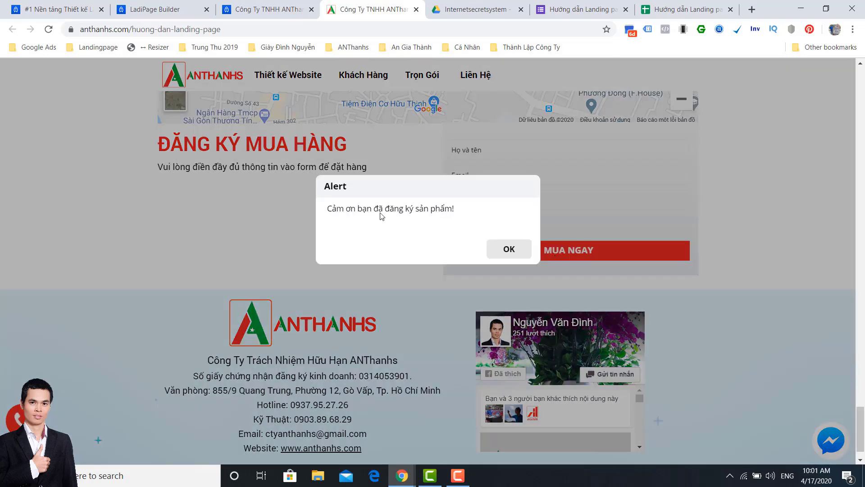
left_click_drag(328, 210, 467, 216)
left_click(500, 250)
Switch to the Google Form, close the send dialog, and examine the submitted name, email, phone and address in its responses.
left_click(579, 9)
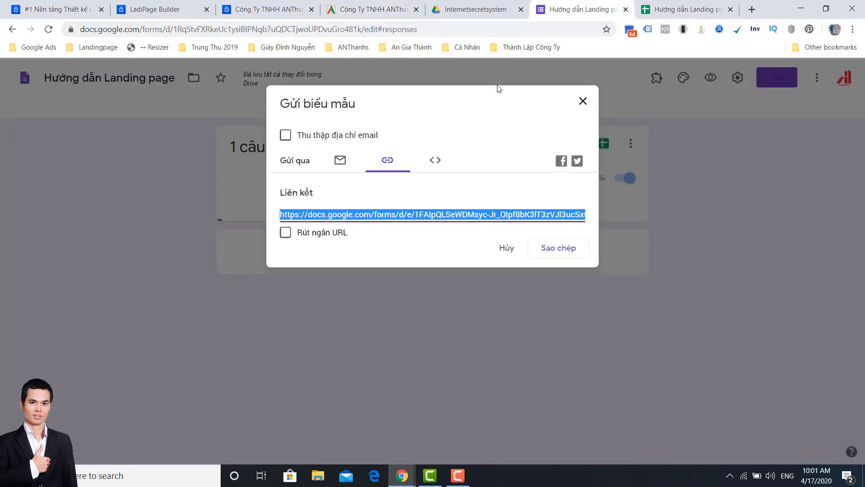
left_click(578, 103)
scroll(289, 262, "down", 3)
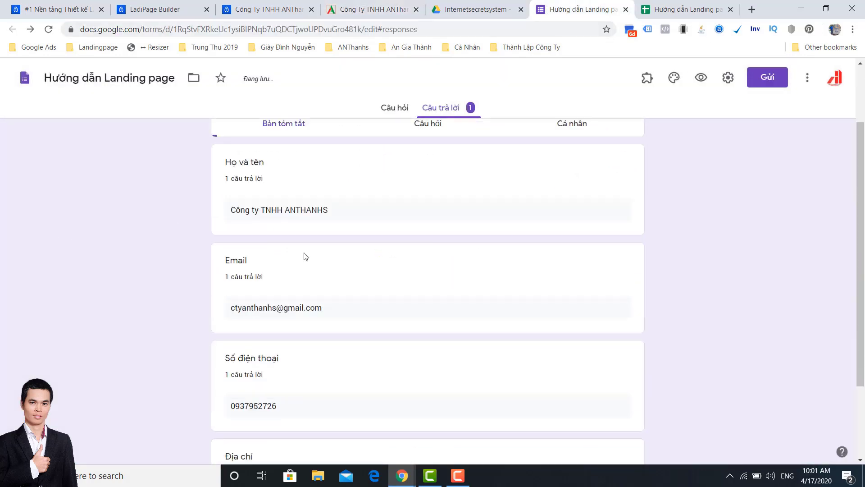
left_click_drag(348, 185, 220, 186)
left_click(359, 289)
left_click_drag(359, 288, 207, 293)
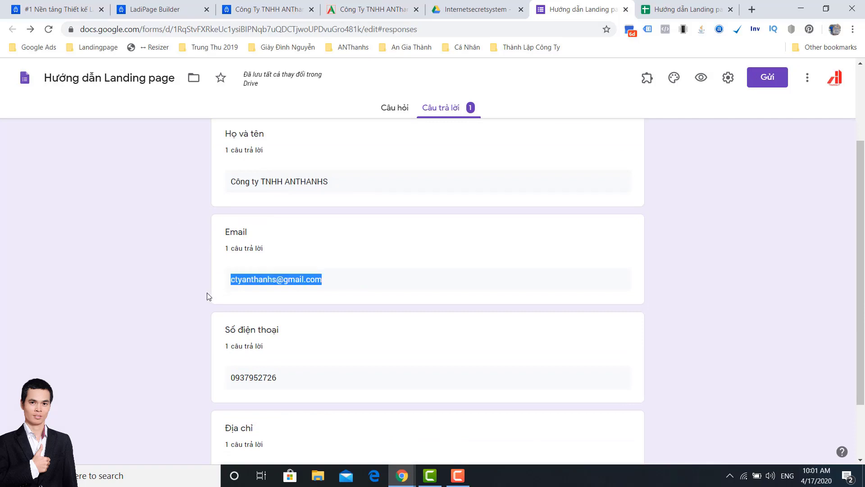
left_click(328, 350)
scroll(328, 350, "down", 2)
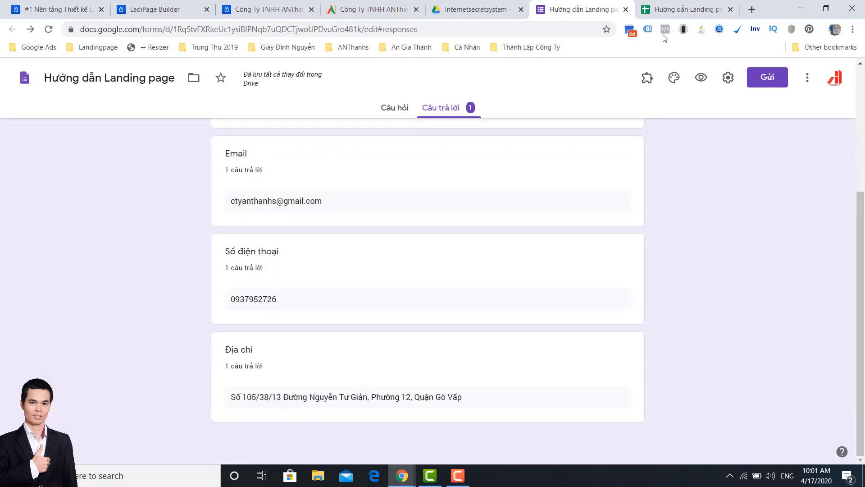
Switch to the response spreadsheet and check the submitted order's row, including its timestamp and name cells.
left_click(682, 5)
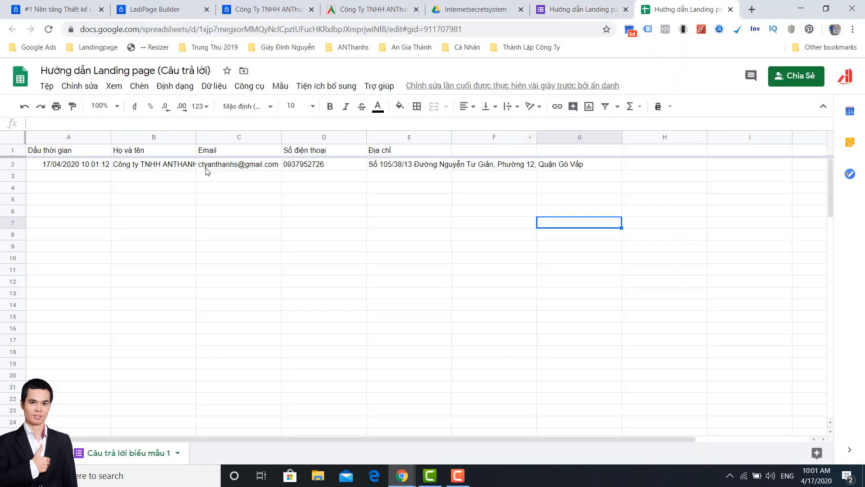
left_click(68, 166)
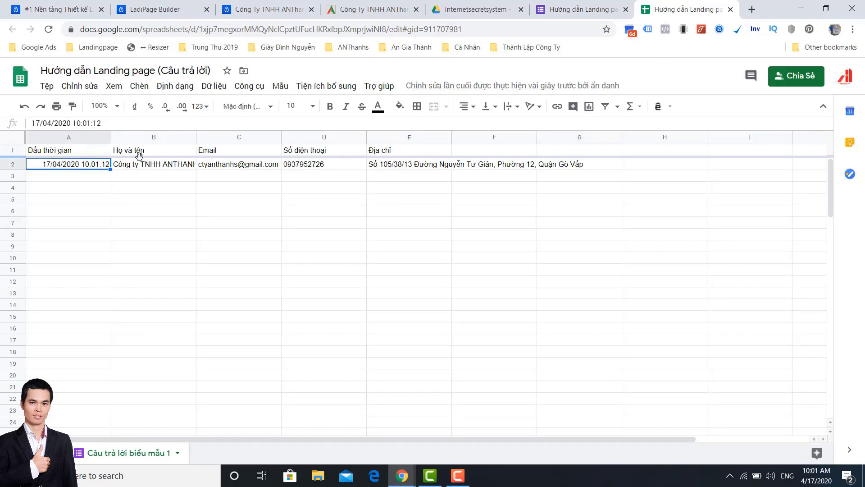
left_click(142, 168)
left_click(22, 166)
left_click(477, 212)
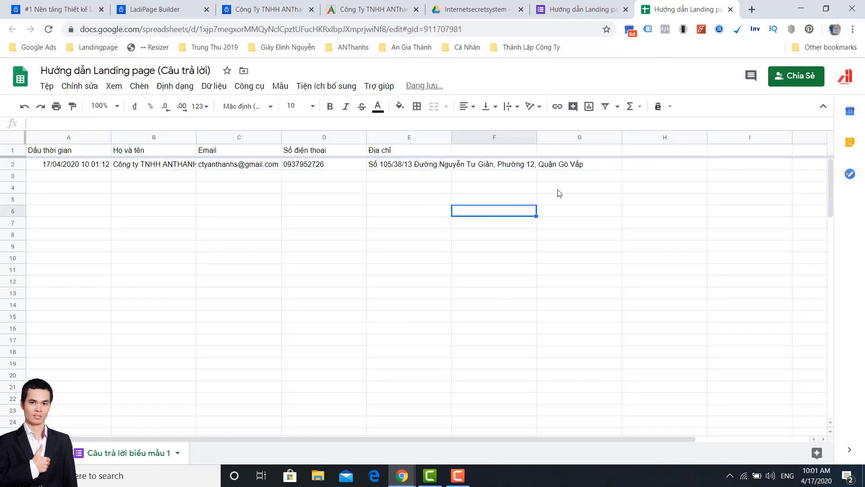
Return to the published landing page and view its order registration form.
left_click(487, 3)
left_click(351, 7)
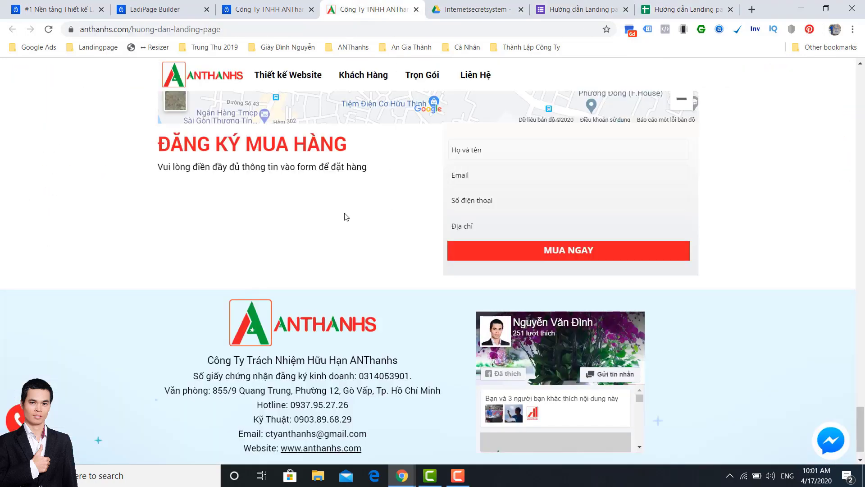
scroll(766, 164, "up", 1)
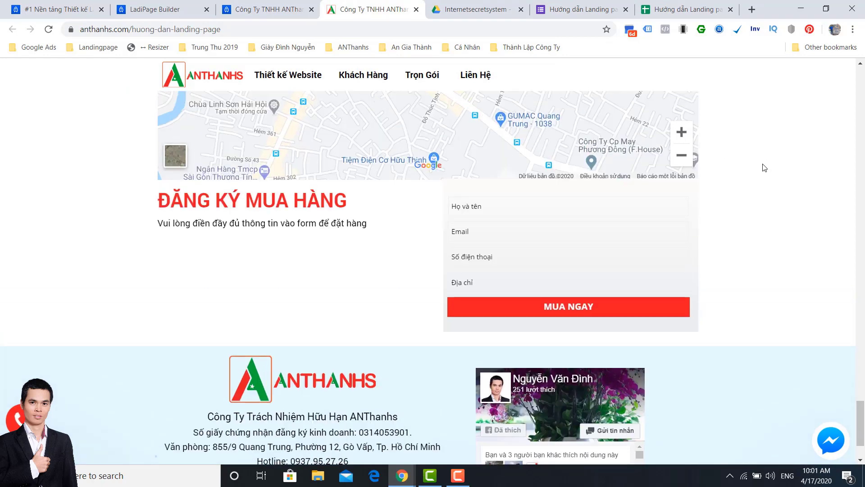